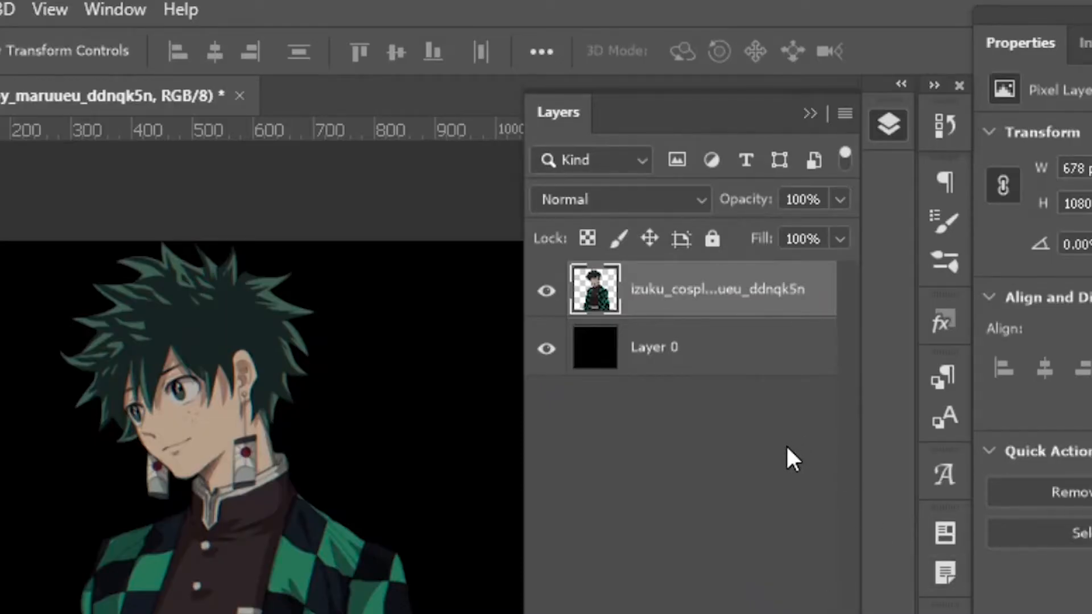
Duplicate the character layer and turn off the R channel in the copy's blending options.
{"action": "key", "text": "ctrl+j"}
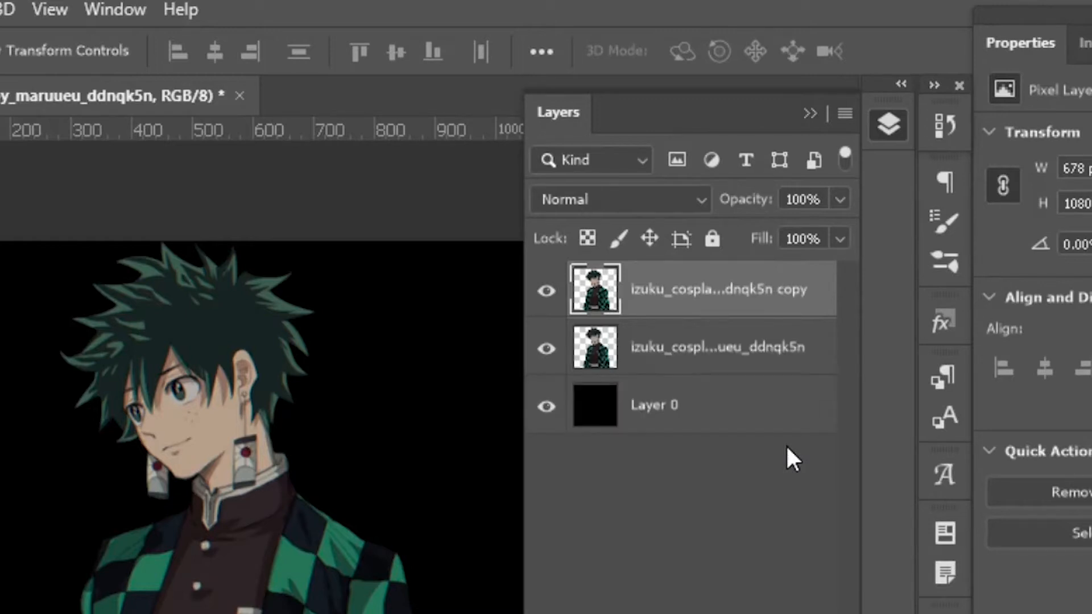
{"action": "right_click", "coordinate": [659, 291]}
{"action": "left_click", "coordinate": [759, 32]}
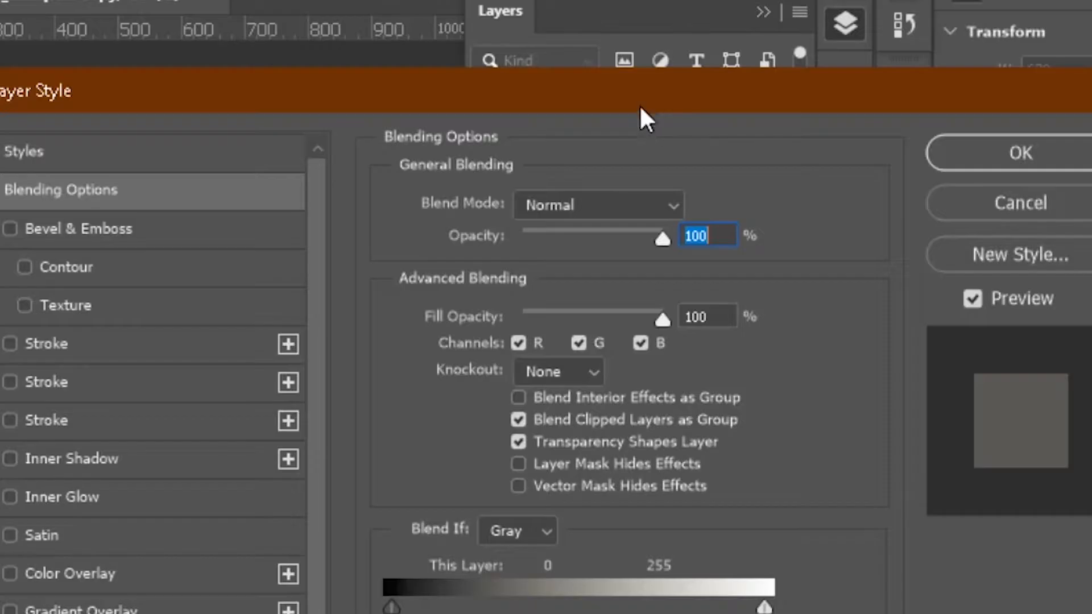
{"action": "left_click", "coordinate": [519, 343]}
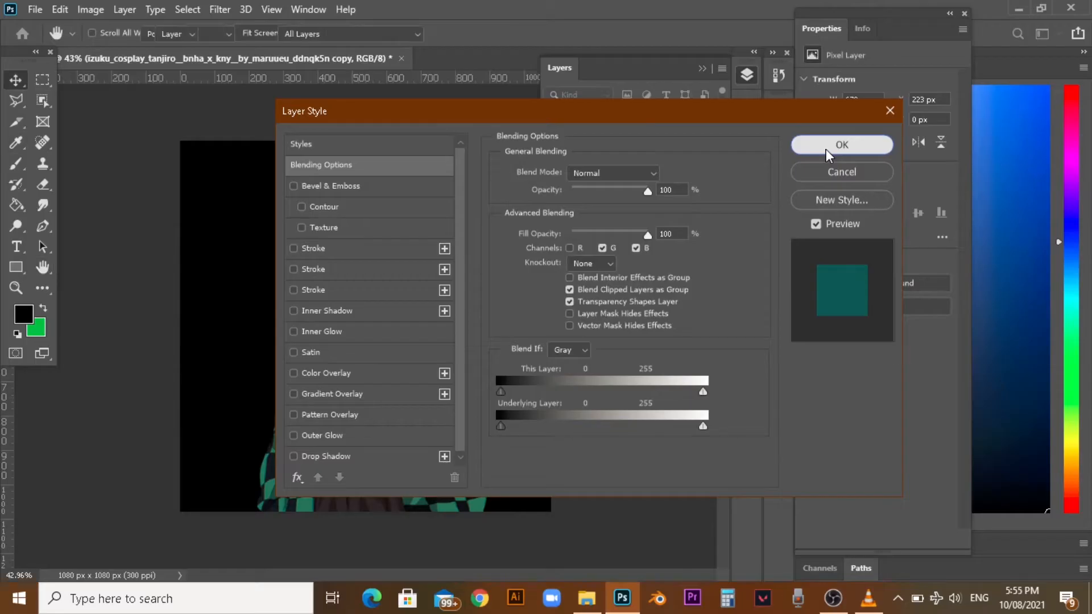
{"action": "left_click", "coordinate": [990, 160]}
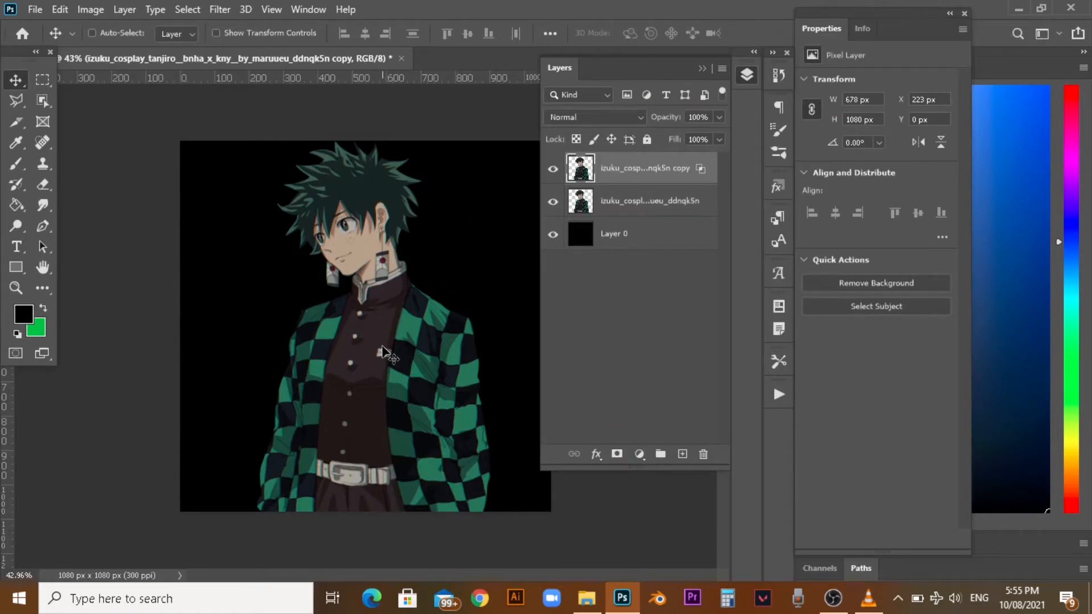
{"action": "left_click_drag", "start_coordinate": [382, 347], "coordinate": [378, 349]}
{"action": "key", "text": "ctrl"}
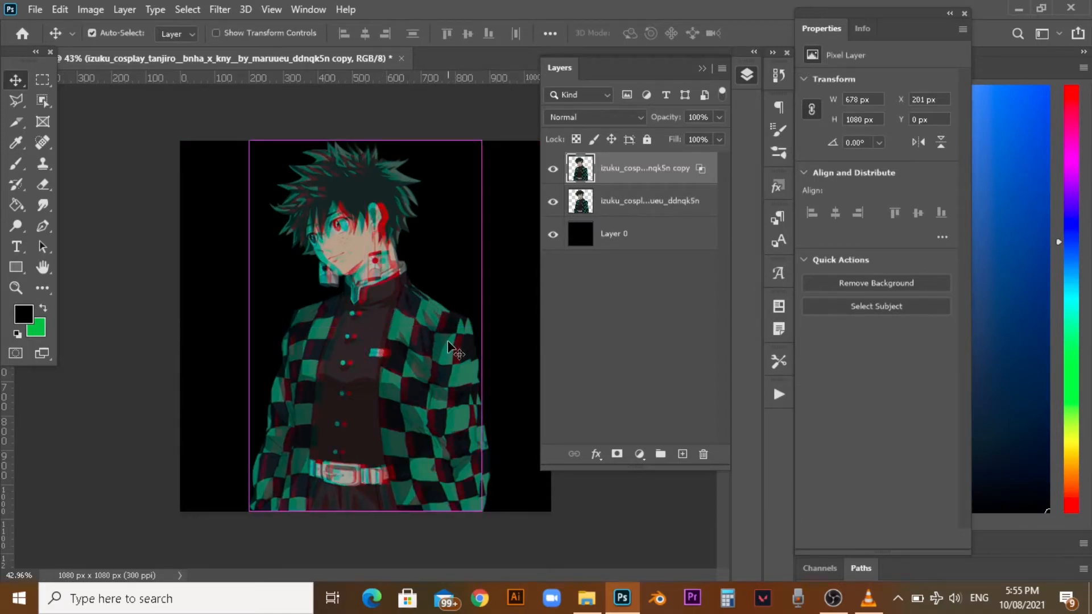
{"action": "key", "text": "ctrl+z"}
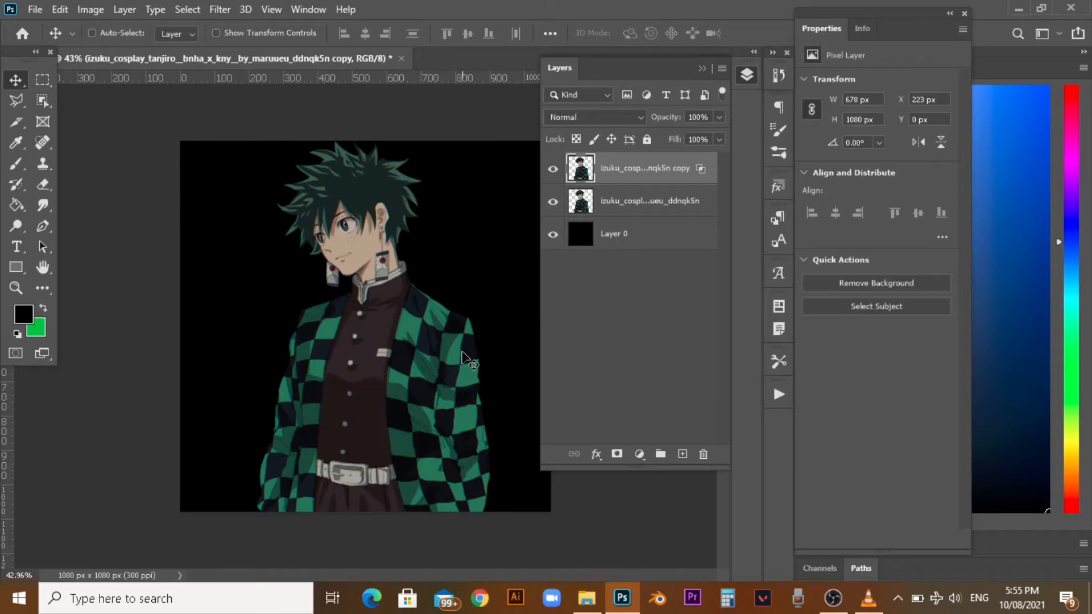
Nudge the copied character layer left until its X position is 214 px.
{"action": "key", "text": "Left"}
{"action": "key", "text": "Left"}
{"action": "key", "text": "Left"}
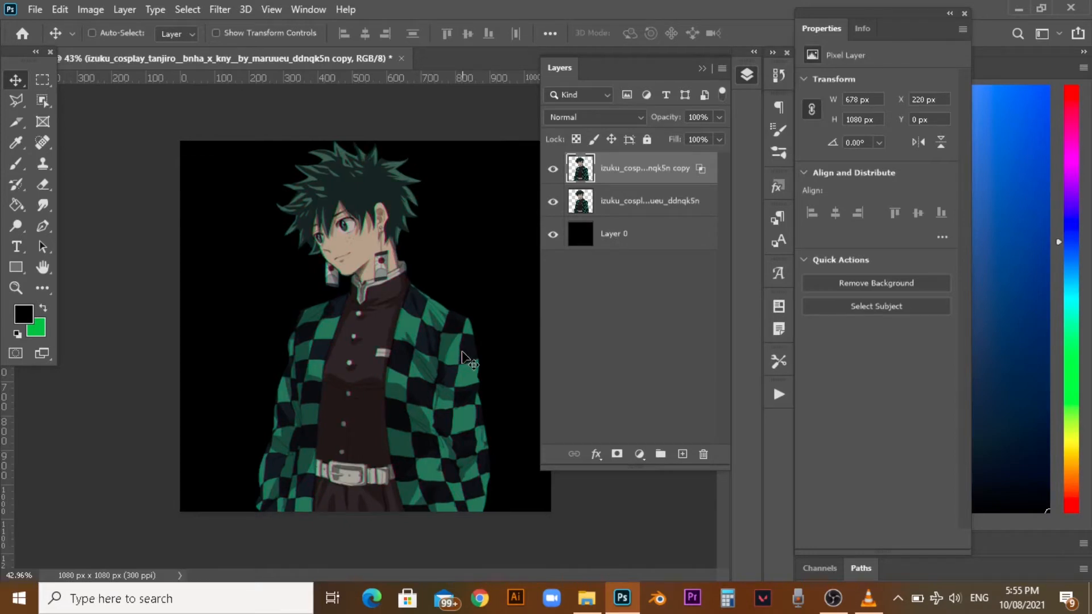
{"action": "key", "text": "Left"}
{"action": "key", "text": "Left"}
{"action": "key", "text": "Left"}
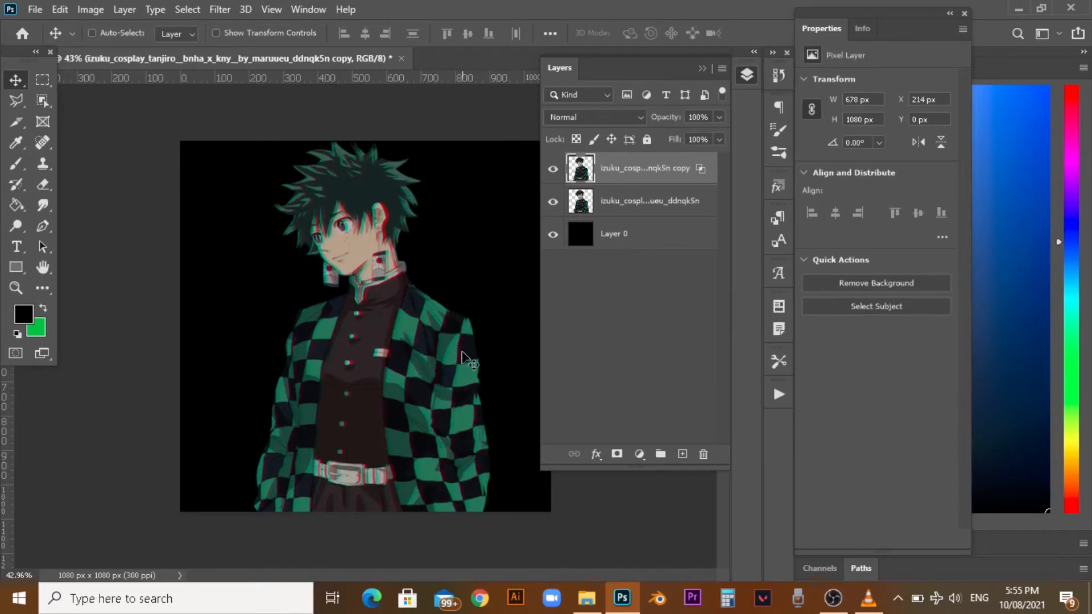
Duplicate the shifted copy and, in the new copy's blending options, enable the R channel and disable G.
{"action": "key", "text": "ctrl+j"}
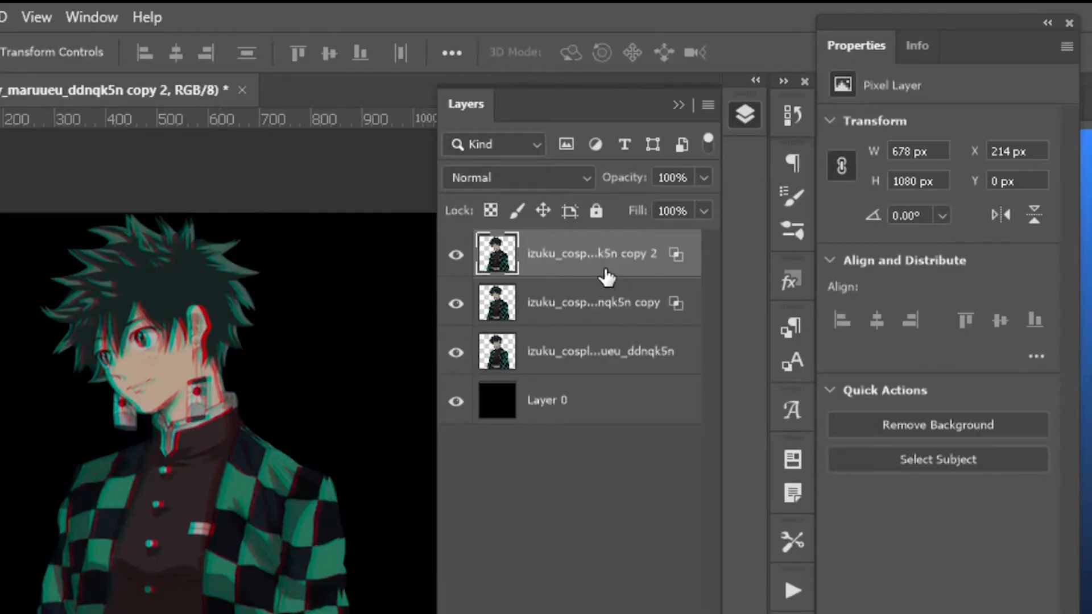
{"action": "right_click", "coordinate": [606, 277]}
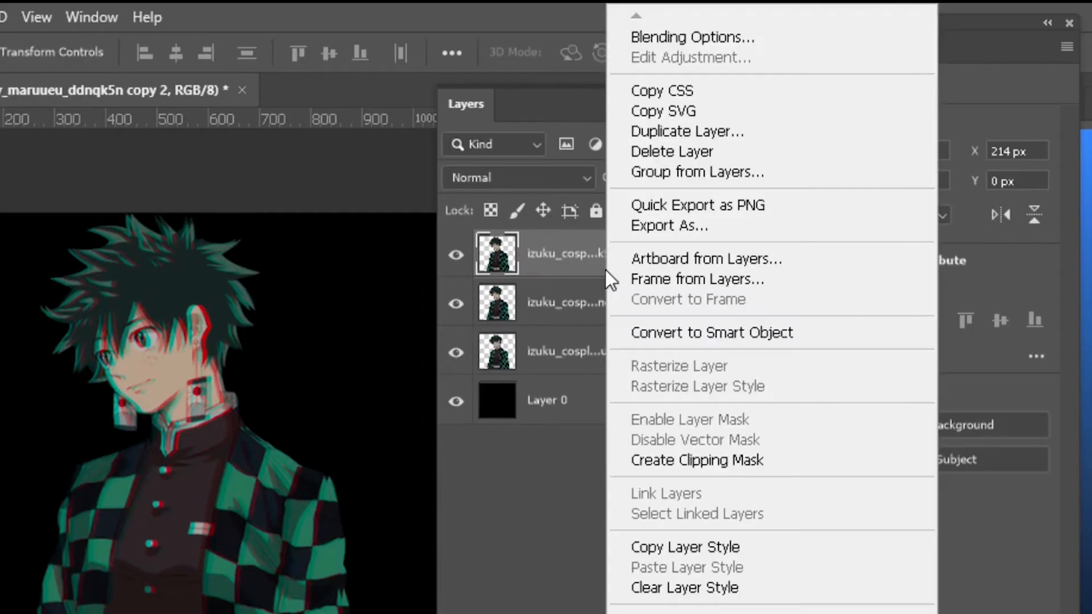
{"action": "left_click", "coordinate": [693, 37]}
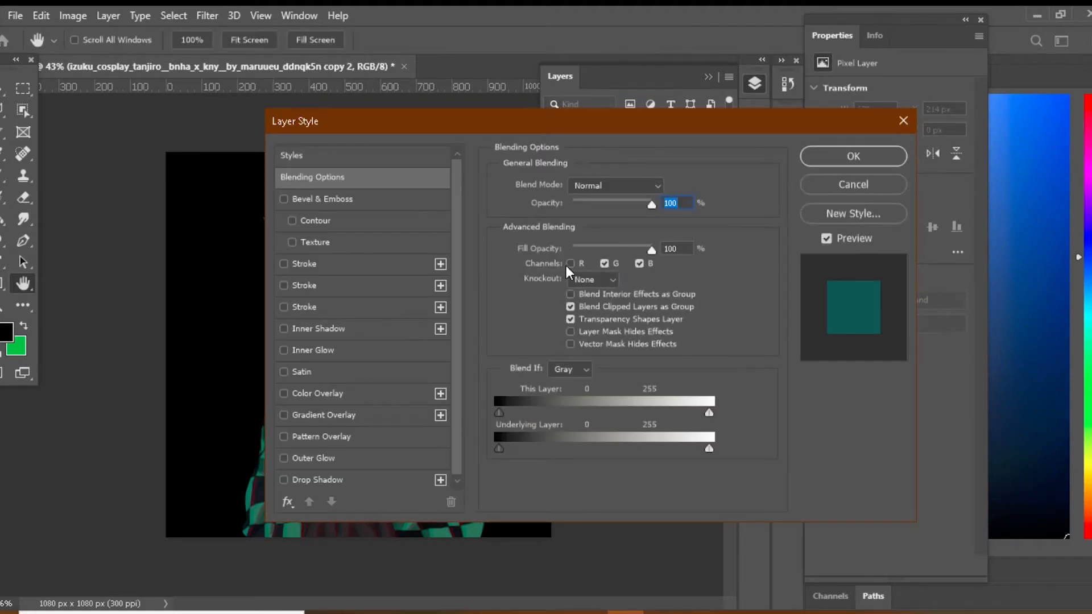
{"action": "left_click", "coordinate": [569, 264]}
{"action": "left_click", "coordinate": [607, 264]}
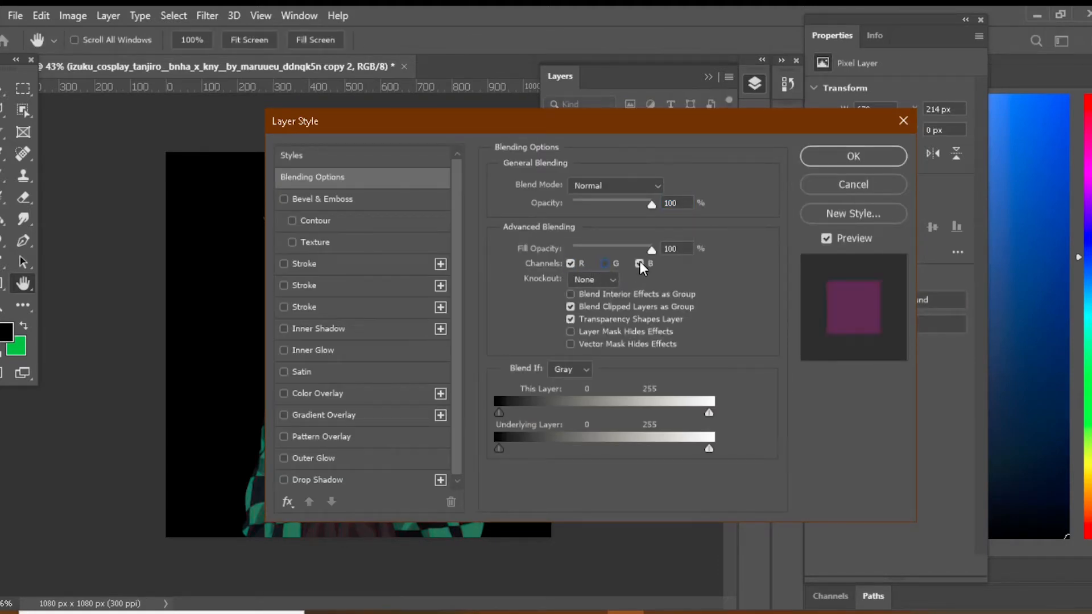
{"action": "left_click", "coordinate": [854, 156]}
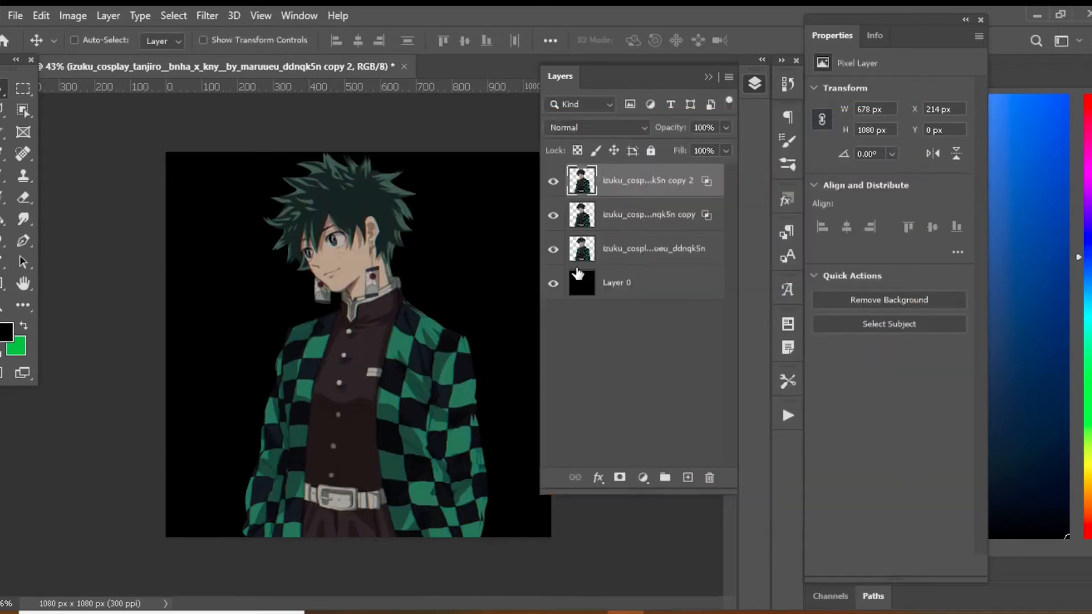
Nudge the second character copy left until its X position is 204 px.
{"action": "key", "text": "Left"}
{"action": "key", "text": "Left"}
{"action": "key", "text": "Left"}
{"action": "key", "text": "Left"}
{"action": "key", "text": "Left"}
{"action": "key", "text": "Left"}
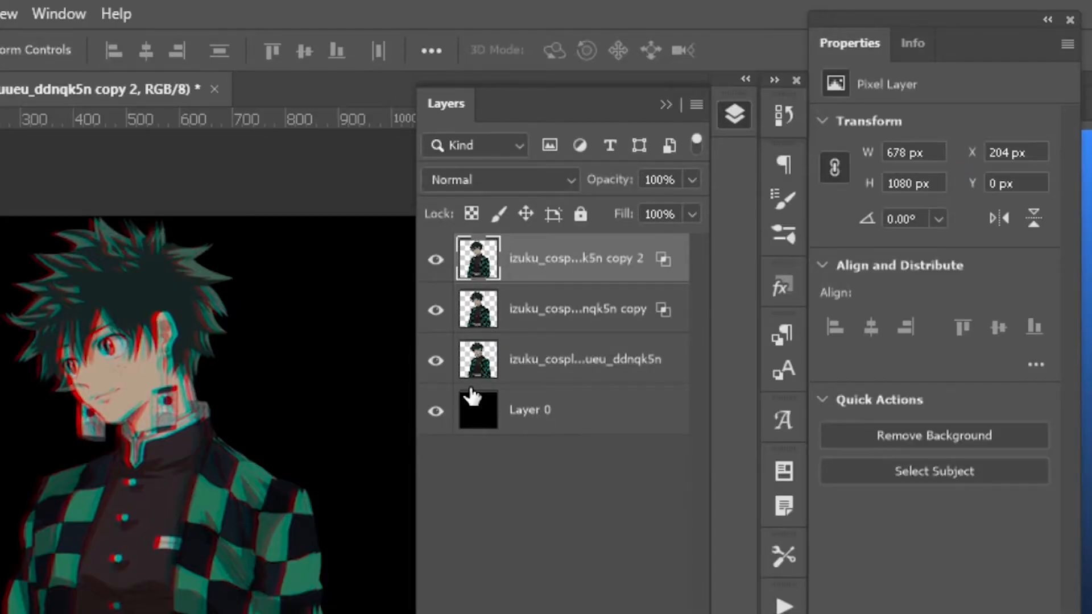
Merge the three character layers into one, leaving the black Layer 0 separate.
{"action": "left_click", "coordinate": [569, 370], "text": "shift"}
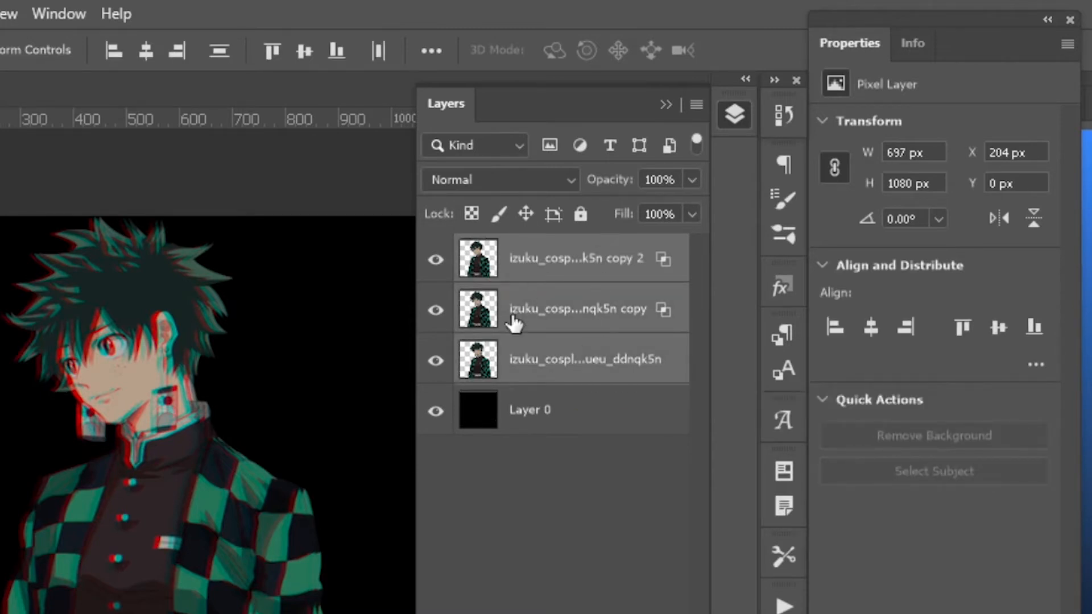
{"action": "right_click", "coordinate": [626, 367]}
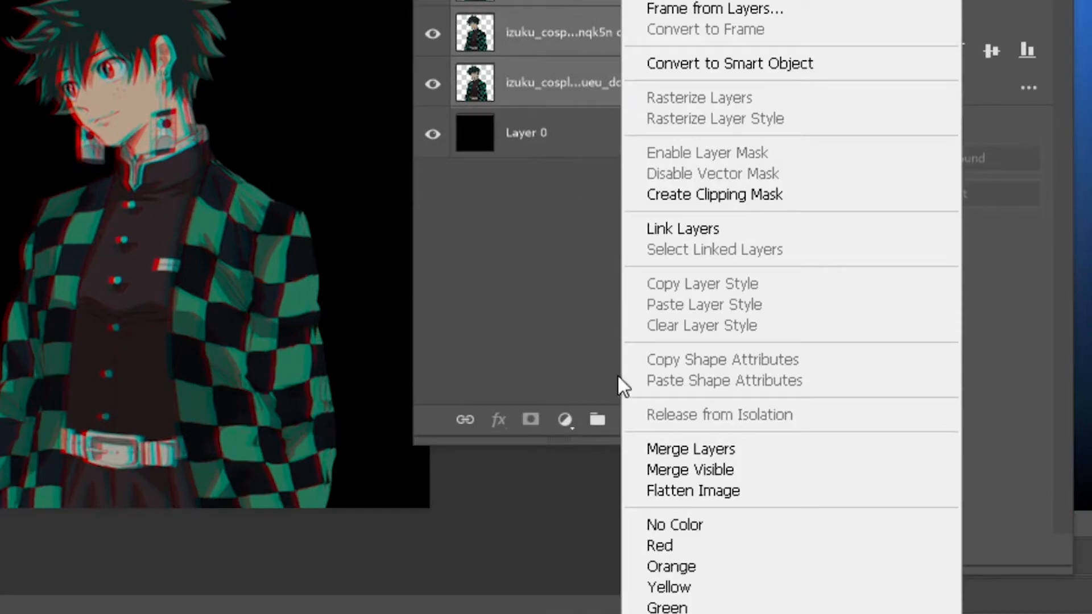
{"action": "left_click", "coordinate": [645, 447]}
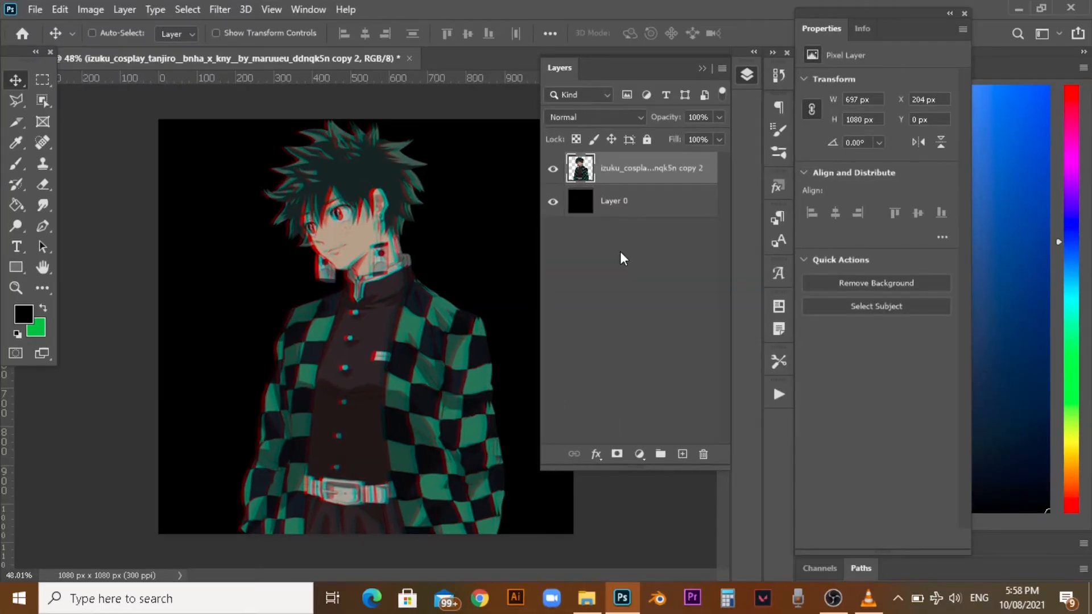
Duplicate the merged character layer and enable a Color Overlay effect on the duplicate.
{"action": "key", "text": "ctrl+j"}
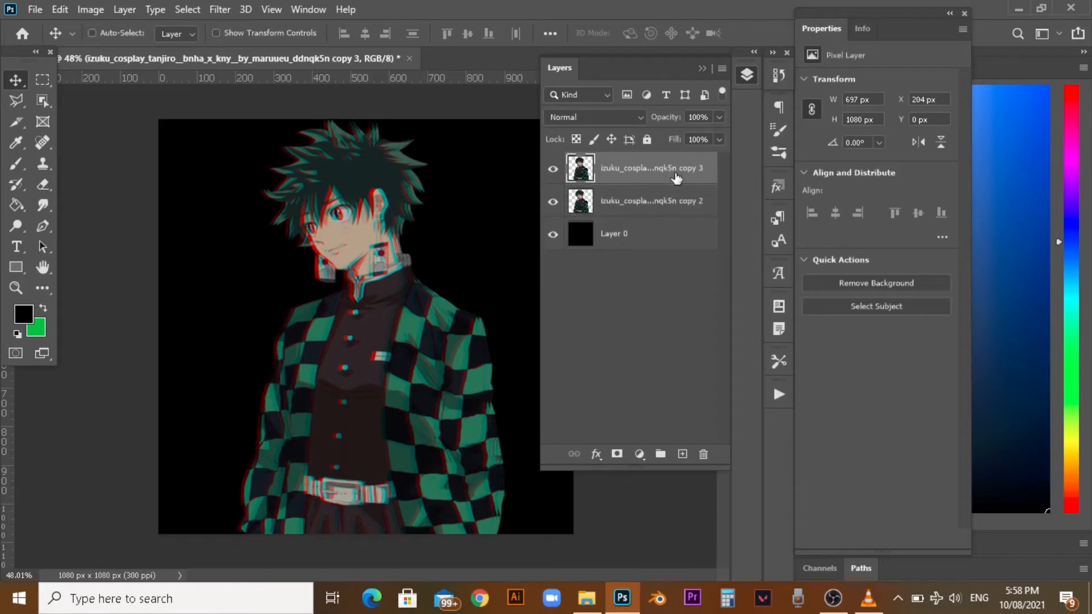
{"action": "right_click", "coordinate": [676, 179]}
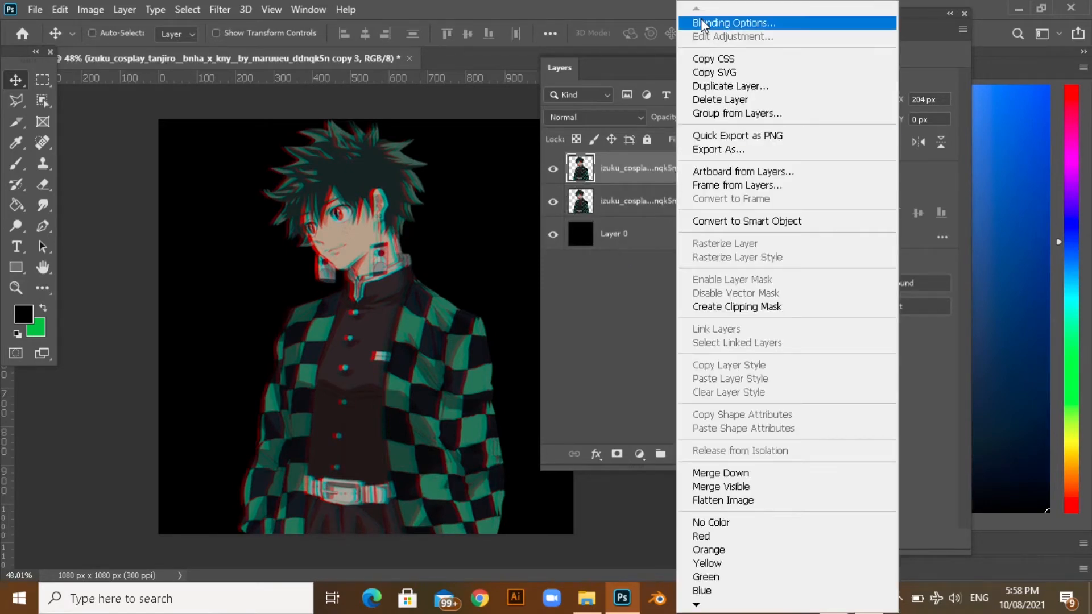
{"action": "left_click", "coordinate": [702, 22]}
{"action": "left_click", "coordinate": [364, 381]}
{"action": "left_click_drag", "start_coordinate": [703, 118], "coordinate": [740, 111]}
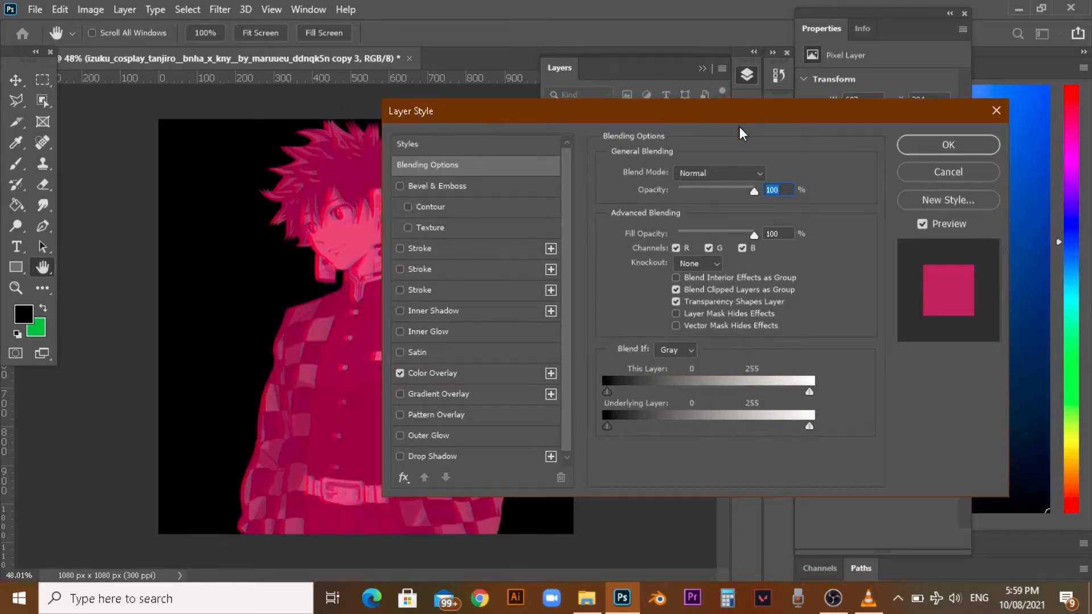
Set the duplicate's Color Overlay to pink ff0090 in Normal mode at 50% opacity and apply it.
{"action": "left_click", "coordinate": [487, 371]}
{"action": "left_click", "coordinate": [770, 177]}
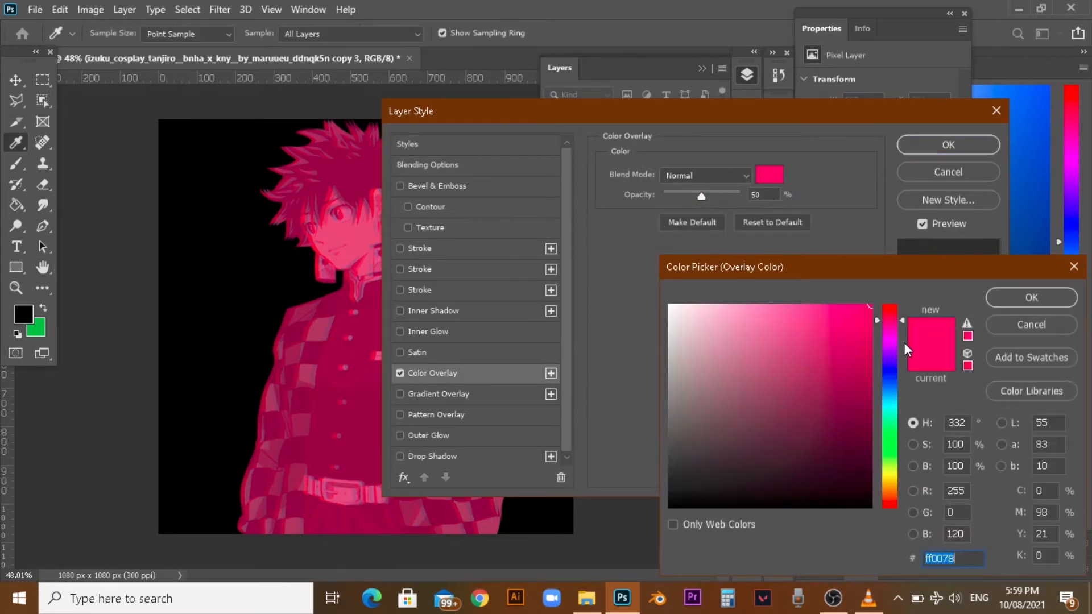
{"action": "left_click", "coordinate": [1010, 299]}
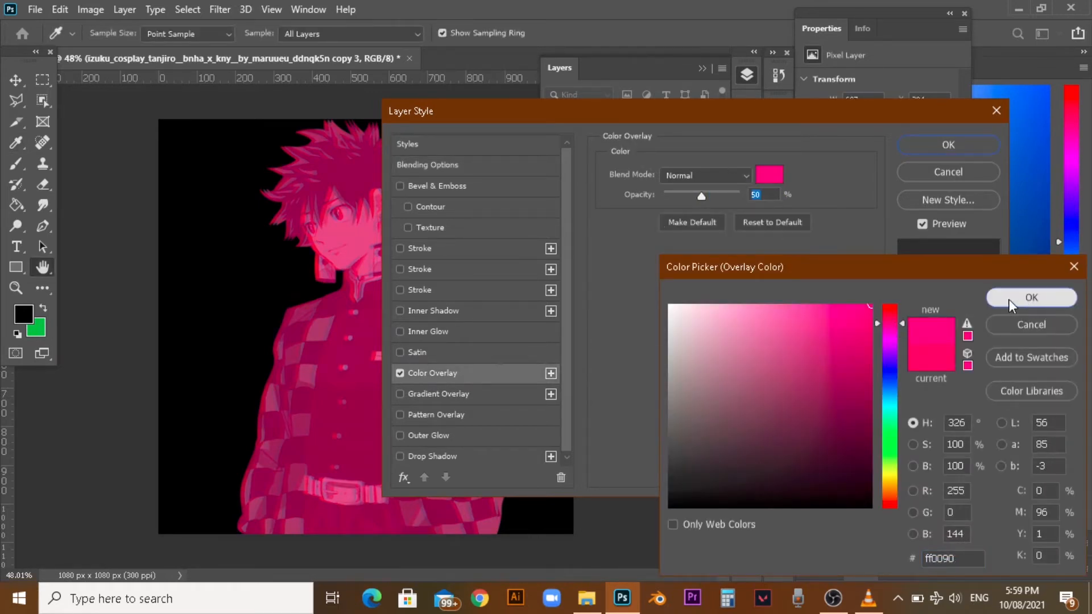
{"action": "left_click_drag", "start_coordinate": [766, 196], "coordinate": [738, 195]}
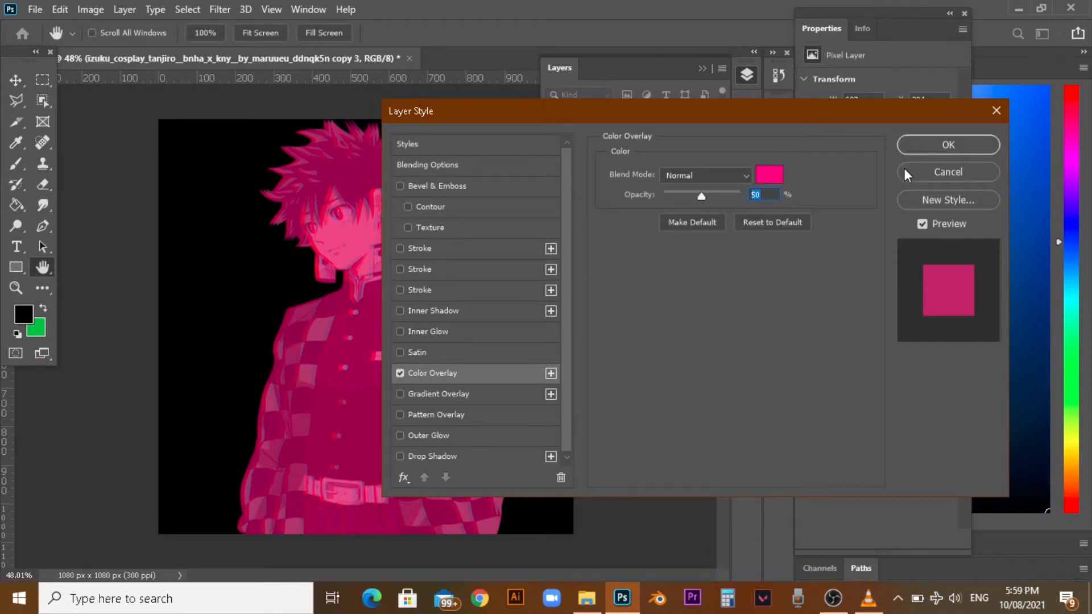
{"action": "left_click", "coordinate": [937, 142]}
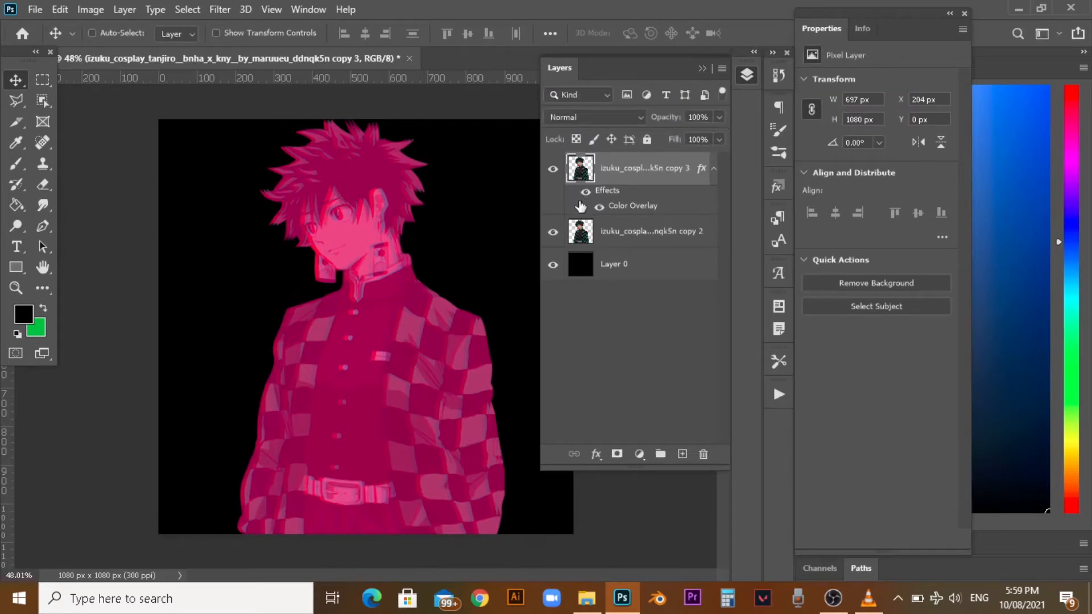
Lower the opacity of the pink-overlaid character layer to 35%.
{"action": "left_click", "coordinate": [719, 118]}
{"action": "left_click_drag", "start_coordinate": [689, 139], "coordinate": [673, 149]}
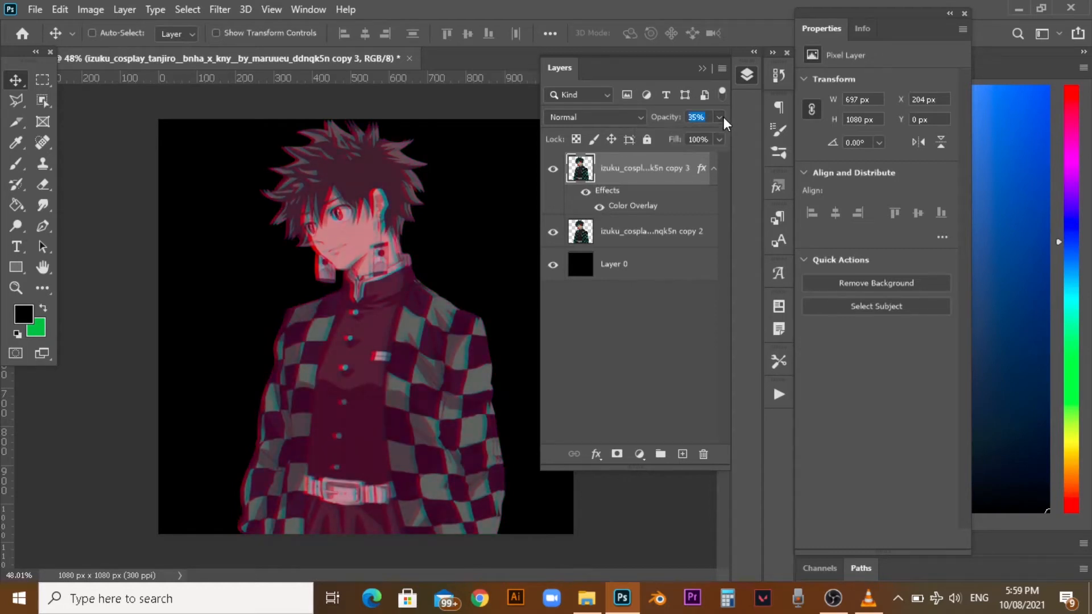
{"action": "left_click", "coordinate": [647, 310]}
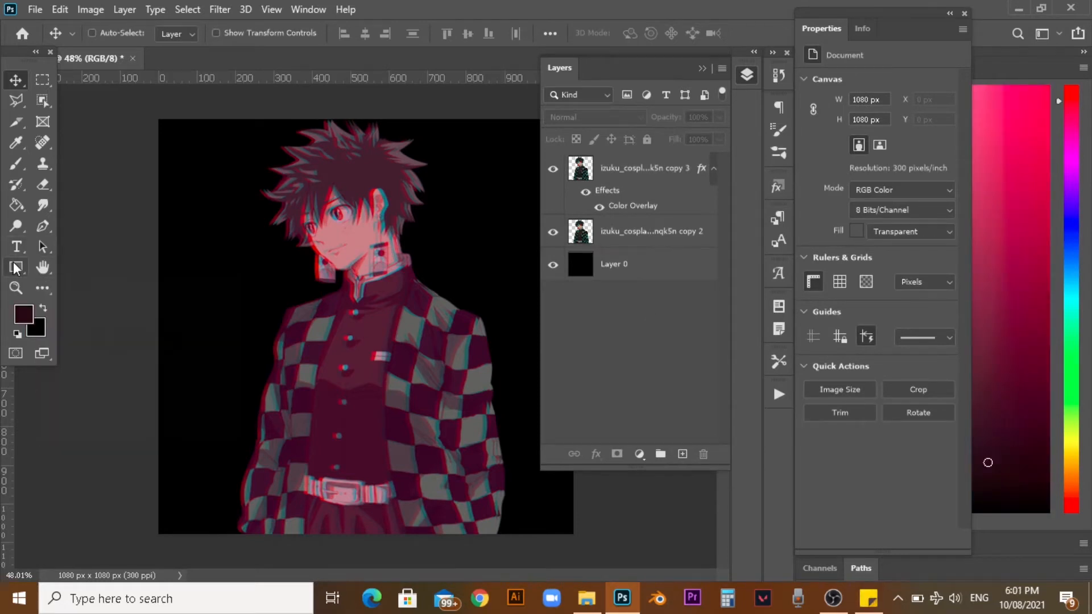
Draw a dark maroon rectangle about 272 by 89 px across the character's face.
{"action": "left_click", "coordinate": [15, 267]}
{"action": "scroll", "coordinate": [360, 218], "scroll_direction": "up", "scroll_amount": 3}
{"action": "left_click_drag", "start_coordinate": [215, 199], "coordinate": [418, 265]}
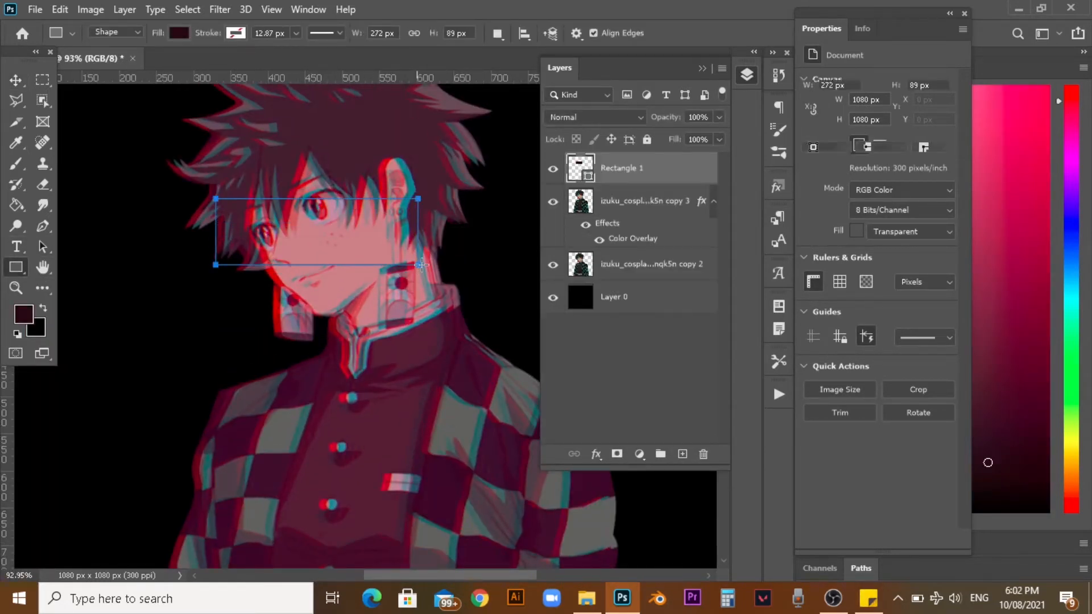
Move the rectangle up over the character's eyes and free-transform it to follow the tilt of the head.
{"action": "left_click", "coordinate": [16, 81]}
{"action": "left_click_drag", "start_coordinate": [338, 248], "coordinate": [317, 230]}
{"action": "key", "text": "ctrl+t"}
{"action": "left_click_drag", "start_coordinate": [405, 174], "coordinate": [404, 138]}
{"action": "left_click_drag", "start_coordinate": [306, 218], "coordinate": [314, 213]}
{"action": "left_click_drag", "start_coordinate": [451, 216], "coordinate": [450, 209]}
Reshape and reposition the tilted rectangle so it covers both eyes as a censor bar, and apply the transform.
{"action": "right_click", "coordinate": [393, 148]}
{"action": "left_click", "coordinate": [424, 207]}
{"action": "left_click_drag", "start_coordinate": [389, 148], "coordinate": [378, 151]}
{"action": "left_click_drag", "start_coordinate": [414, 198], "coordinate": [365, 177]}
{"action": "left_click_drag", "start_coordinate": [197, 213], "coordinate": [205, 213]}
{"action": "left_click_drag", "start_coordinate": [273, 222], "coordinate": [274, 227]}
{"action": "left_click_drag", "start_coordinate": [388, 221], "coordinate": [377, 220]}
{"action": "left_click_drag", "start_coordinate": [364, 162], "coordinate": [360, 171]}
{"action": "left_click_drag", "start_coordinate": [308, 221], "coordinate": [285, 193]}
{"action": "right_click", "coordinate": [284, 200]}
{"action": "left_click", "coordinate": [303, 230]}
{"action": "left_click_drag", "start_coordinate": [290, 209], "coordinate": [295, 200]}
{"action": "key", "text": "Left"}
{"action": "key", "text": "Left"}
{"action": "key", "text": "Left"}
{"action": "key", "text": "Return"}
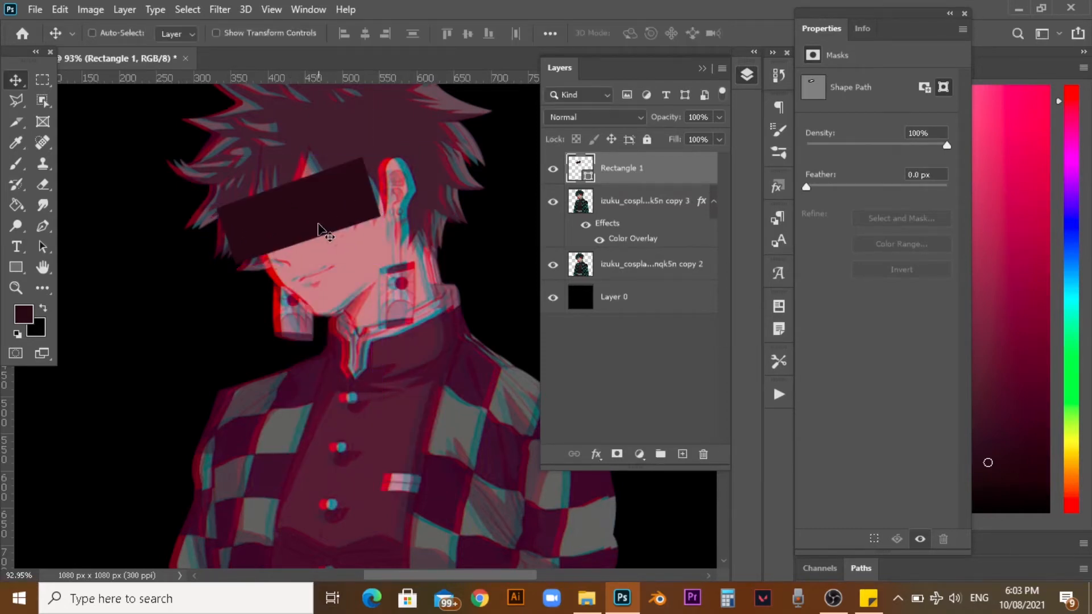
Fine-tune the edges and position of the dark bar over the eyes with further free transforms.
{"action": "scroll", "coordinate": [320, 227], "scroll_direction": "down", "scroll_amount": 7}
{"action": "scroll", "coordinate": [348, 335], "scroll_direction": "up", "scroll_amount": 6}
{"action": "scroll", "coordinate": [433, 137], "scroll_direction": "up", "scroll_amount": 4}
{"action": "key", "text": "ctrl+t"}
{"action": "left_click_drag", "start_coordinate": [393, 179], "coordinate": [388, 183]}
{"action": "left_click_drag", "start_coordinate": [174, 182], "coordinate": [181, 190]}
{"action": "key", "text": "Left"}
{"action": "key", "text": "Left"}
{"action": "key", "text": "Left"}
{"action": "key", "text": "Left"}
{"action": "key", "text": "Left"}
{"action": "key", "text": "Left"}
{"action": "key", "text": "Left"}
{"action": "key", "text": "Left"}
{"action": "key", "text": "Left"}
{"action": "key", "text": "Right"}
{"action": "key", "text": "Right"}
{"action": "key", "text": "Right"}
{"action": "key", "text": "Right"}
{"action": "key", "text": "Right"}
{"action": "key", "text": "Right"}
{"action": "key", "text": "Return"}
{"action": "key", "text": "ctrl+t"}
{"action": "left_click_drag", "start_coordinate": [181, 255], "coordinate": [185, 255]}
{"action": "key", "text": "Return"}
{"action": "scroll", "coordinate": [300, 332], "scroll_direction": "down", "scroll_amount": 7}
{"action": "scroll", "coordinate": [319, 341], "scroll_direction": "up", "scroll_amount": 5}
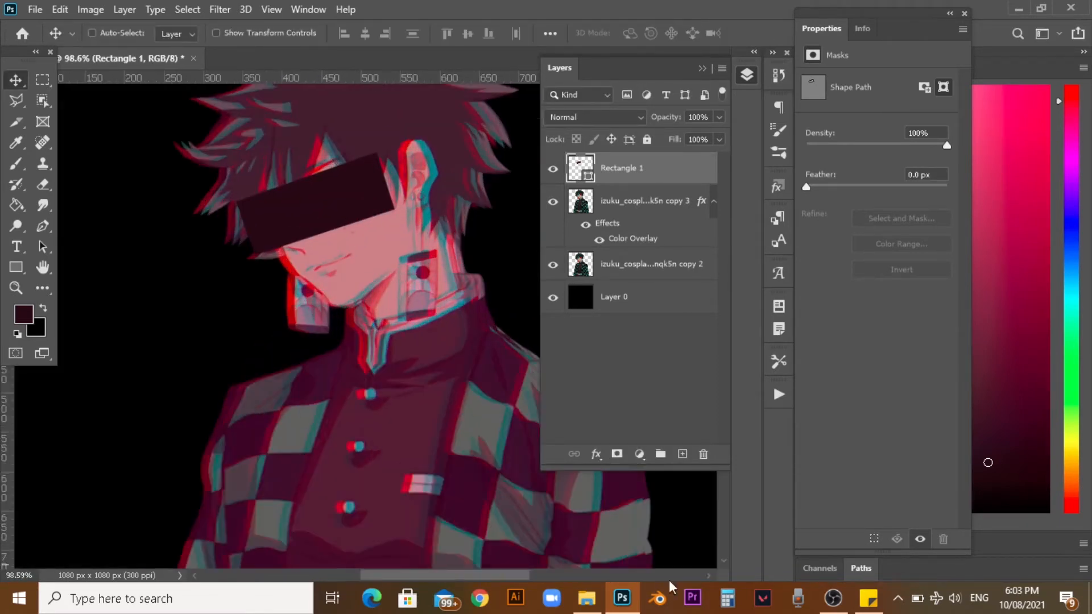
Duplicate the Rectangle 1 layer that forms the eye bar.
{"action": "right_click", "coordinate": [653, 167]}
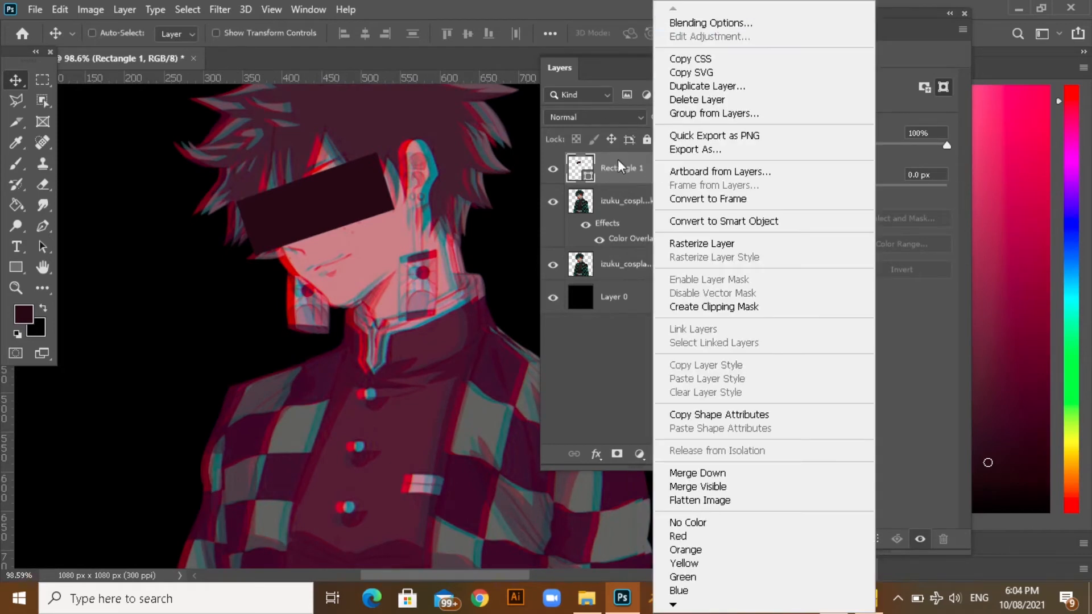
{"action": "left_click", "coordinate": [597, 143]}
{"action": "key", "text": "ctrl+j"}
{"action": "right_click", "coordinate": [687, 183]}
{"action": "key", "text": "Escape"}
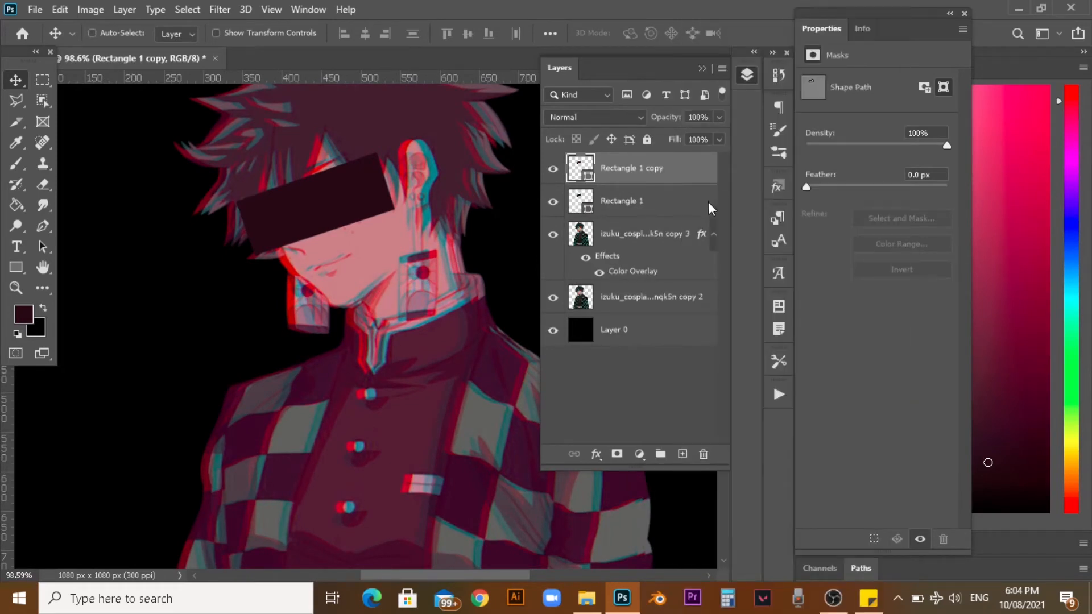
Turn off the R channel in the blending options of the duplicated eye bar, without a Color Overlay.
{"action": "double_click", "coordinate": [685, 171]}
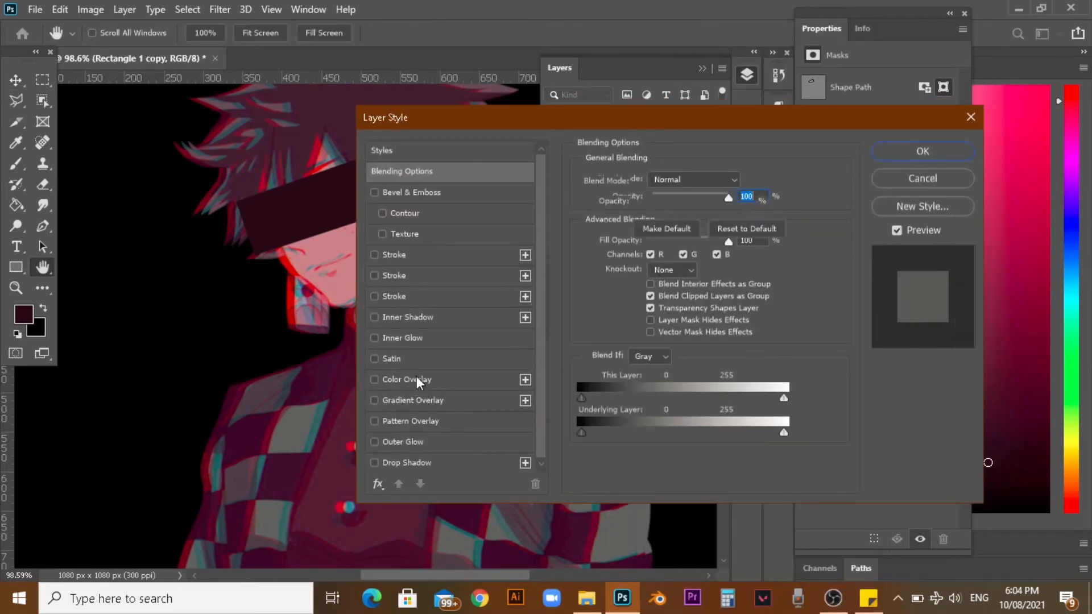
{"action": "left_click", "coordinate": [407, 380]}
{"action": "left_click", "coordinate": [374, 380]}
{"action": "left_click", "coordinate": [432, 171]}
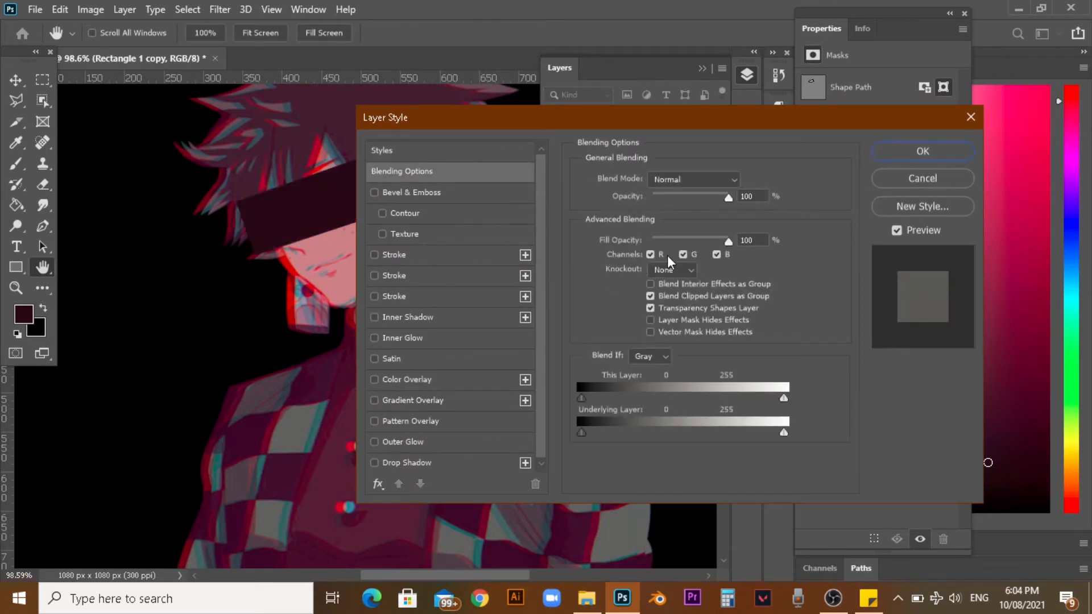
{"action": "left_click", "coordinate": [919, 153]}
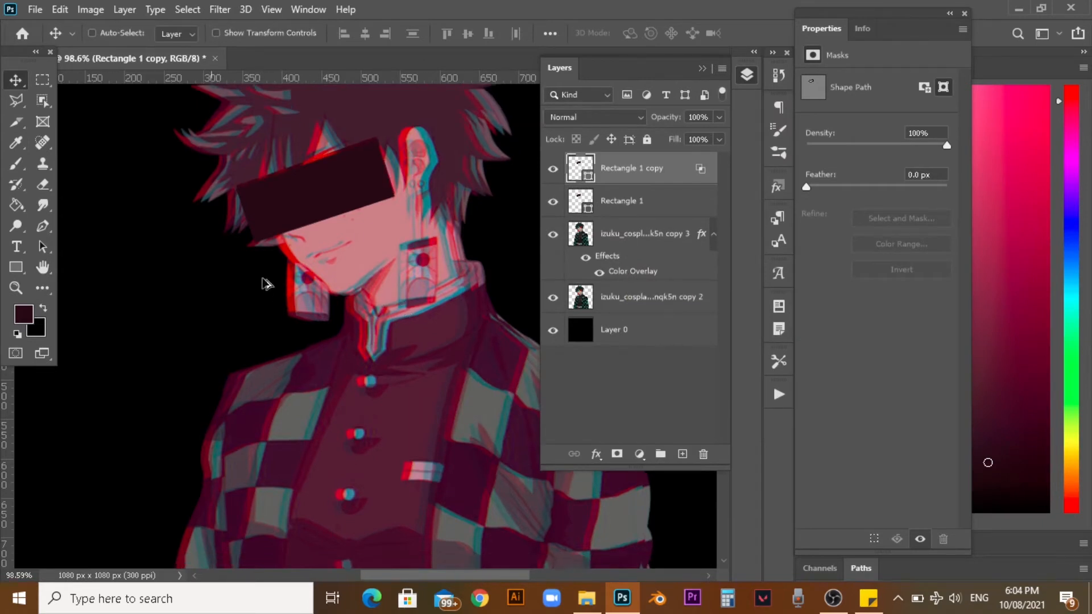
{"action": "scroll", "coordinate": [268, 237], "scroll_direction": "up", "scroll_amount": 3}
{"action": "scroll", "coordinate": [446, 310], "scroll_direction": "down", "scroll_amount": 1}
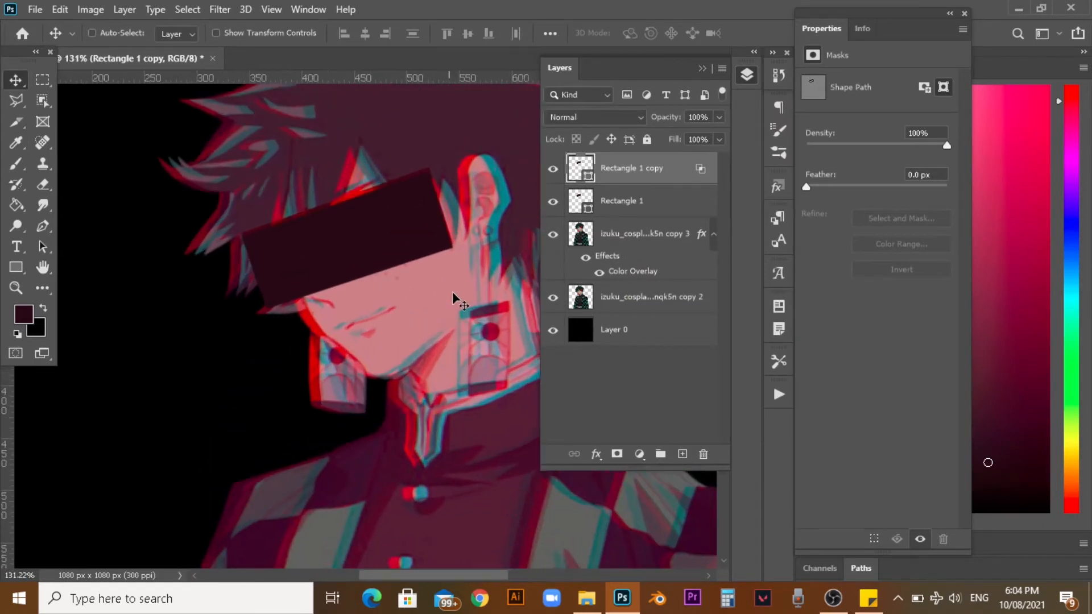
Group the Rectangle 1 and Rectangle 1 copy layers and name the group Rectangle.
{"action": "left_click", "coordinate": [665, 198], "text": "shift"}
{"action": "left_click", "coordinate": [665, 198]}
{"action": "left_click", "coordinate": [670, 167], "text": "shift"}
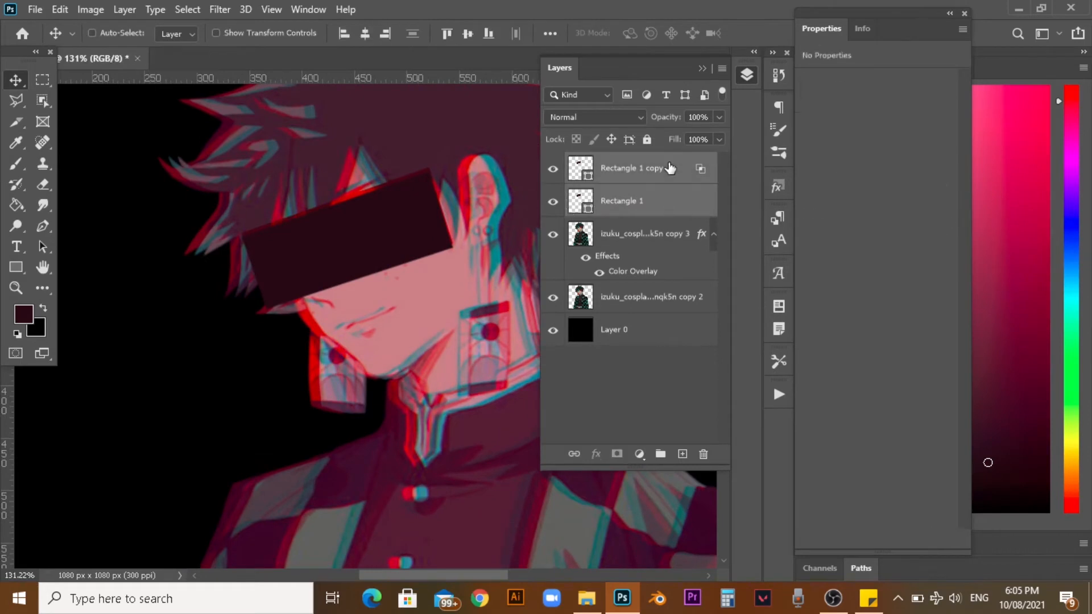
{"action": "left_click", "coordinate": [660, 455]}
{"action": "double_click", "coordinate": [620, 162]}
{"action": "type", "text": "R"}
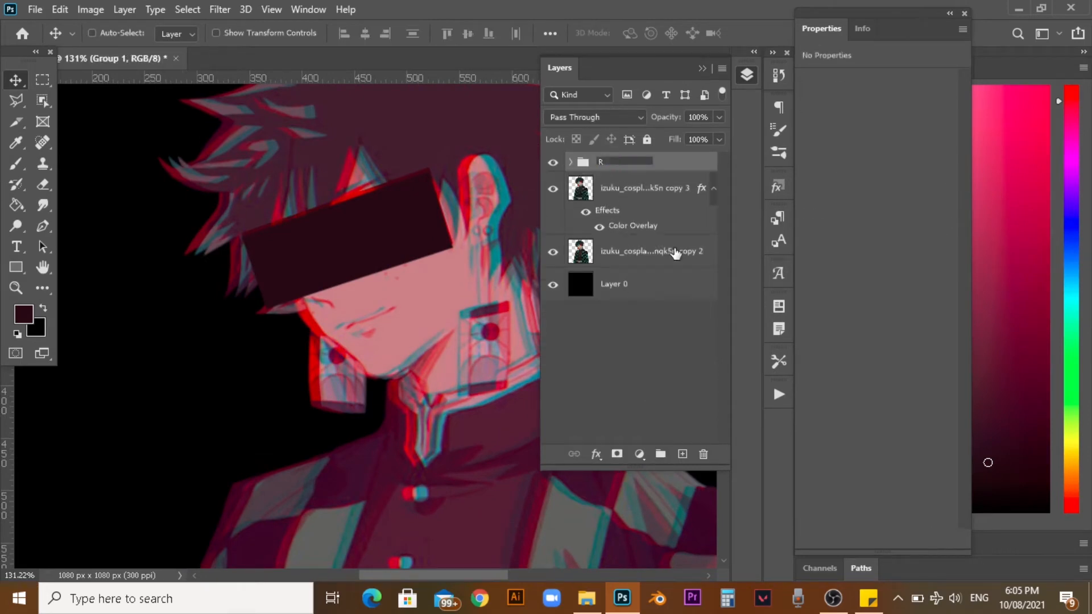
{"action": "type", "text": "ectangle"}
{"action": "key", "text": "Return"}
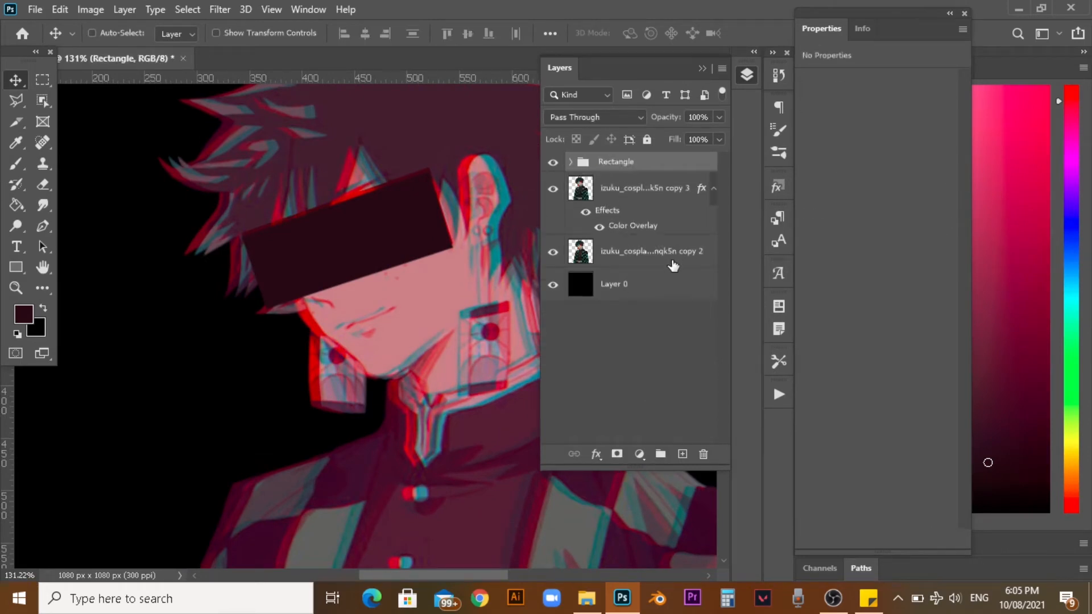
Group the two portrait layers and name the group Model, then select the Rectangle group above it.
{"action": "left_click", "coordinate": [676, 252]}
{"action": "left_click", "coordinate": [658, 455]}
{"action": "double_click", "coordinate": [611, 183]}
{"action": "type", "text": "Model"}
{"action": "key", "text": "Return"}
{"action": "left_click", "coordinate": [644, 165]}
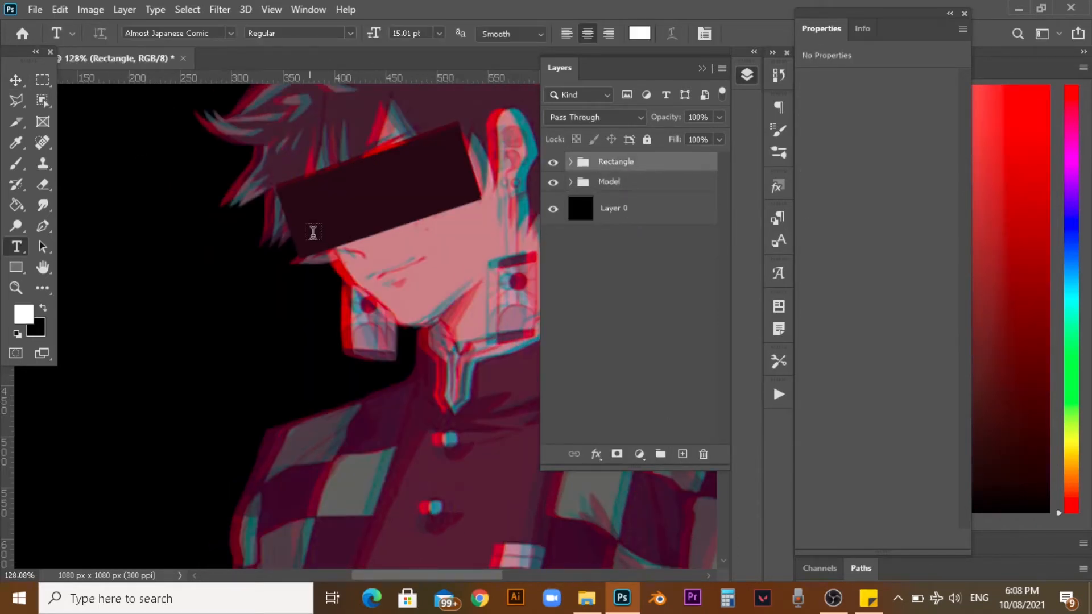
Copy the word Yuzhòu from the sticky note and paste it as a new white text layer over the eye bar.
{"action": "left_click", "coordinate": [868, 598]}
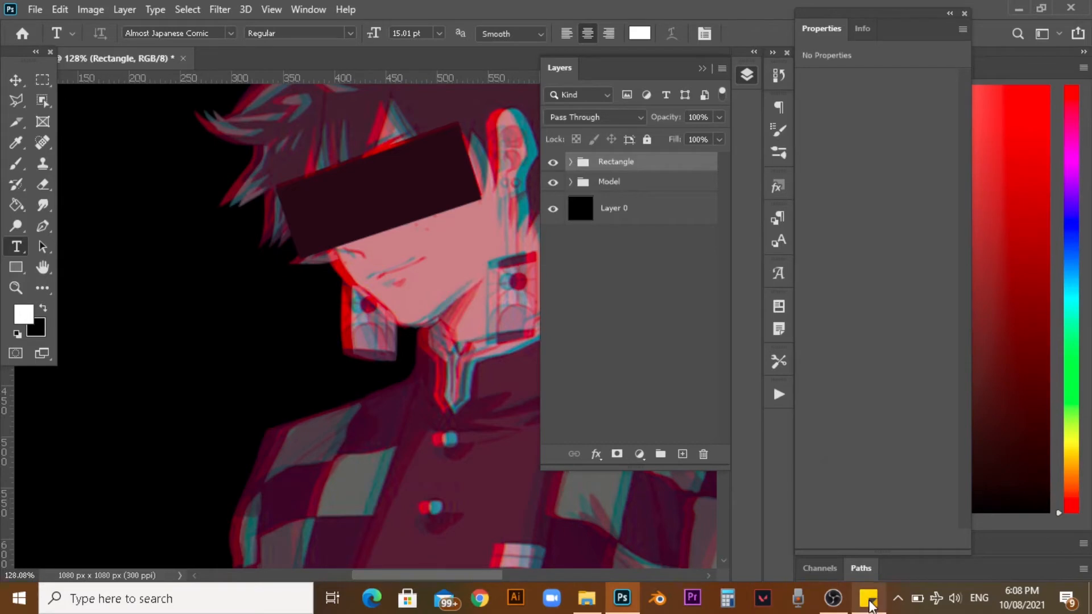
{"action": "left_click", "coordinate": [837, 519]}
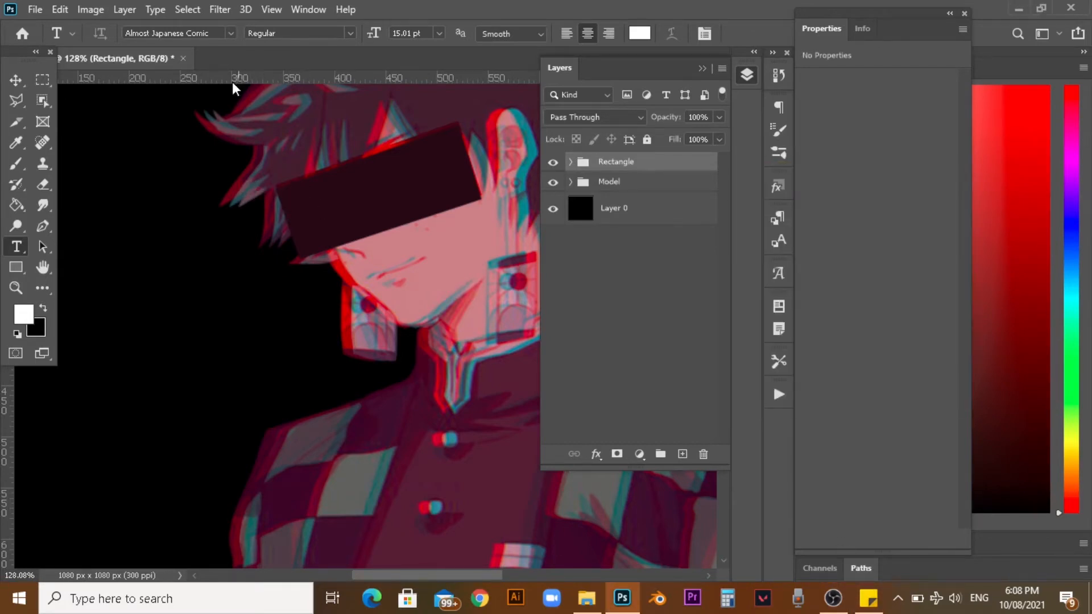
{"action": "left_click", "coordinate": [231, 33]}
{"action": "left_click", "coordinate": [230, 33]}
{"action": "left_click", "coordinate": [308, 229]}
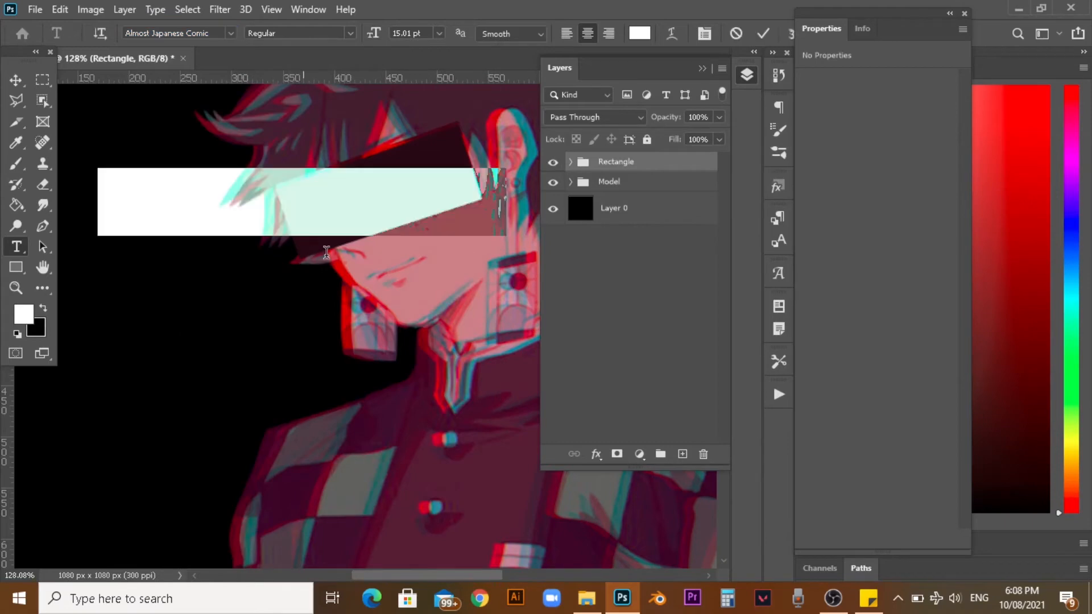
{"action": "key", "text": "ctrl+v"}
Set the font of the Yuzhòu text to Electroharmonix and commit the text.
{"action": "left_click_drag", "start_coordinate": [344, 197], "coordinate": [398, 185]}
{"action": "left_click", "coordinate": [230, 33]}
{"action": "scroll", "coordinate": [261, 300], "scroll_direction": "down", "scroll_amount": 15}
{"action": "scroll", "coordinate": [262, 307], "scroll_direction": "down", "scroll_amount": 12}
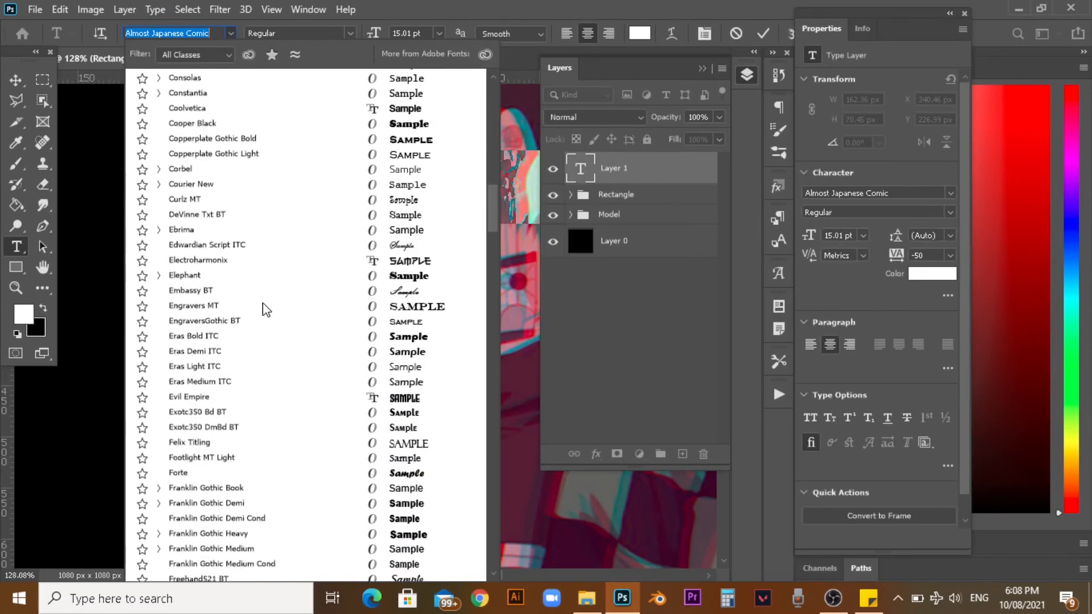
{"action": "left_click", "coordinate": [302, 188]}
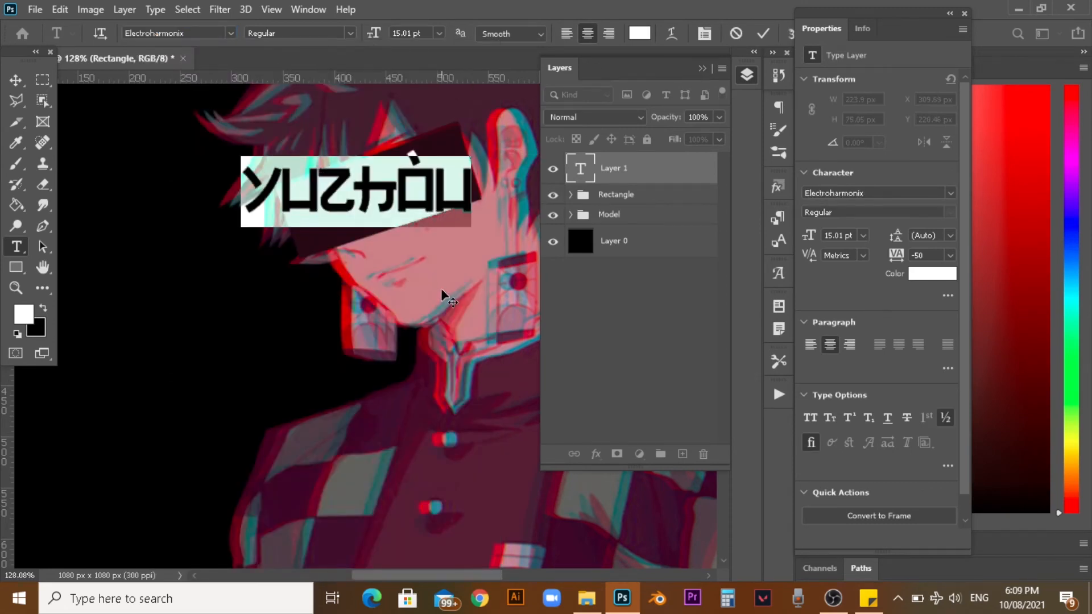
{"action": "key", "text": "ctrl+Return"}
Scale the Yuzhòu text to about 75% and rotate it to about -19° so it fits inside the eye bar.
{"action": "key", "text": "ctrl+t"}
{"action": "left_click_drag", "start_coordinate": [492, 149], "coordinate": [460, 120]}
{"action": "left_click_drag", "start_coordinate": [394, 179], "coordinate": [402, 175]}
{"action": "left_click_drag", "start_coordinate": [263, 194], "coordinate": [286, 199]}
{"action": "left_click_drag", "start_coordinate": [457, 136], "coordinate": [451, 141]}
{"action": "left_click_drag", "start_coordinate": [501, 223], "coordinate": [501, 219]}
{"action": "left_click_drag", "start_coordinate": [413, 189], "coordinate": [414, 185]}
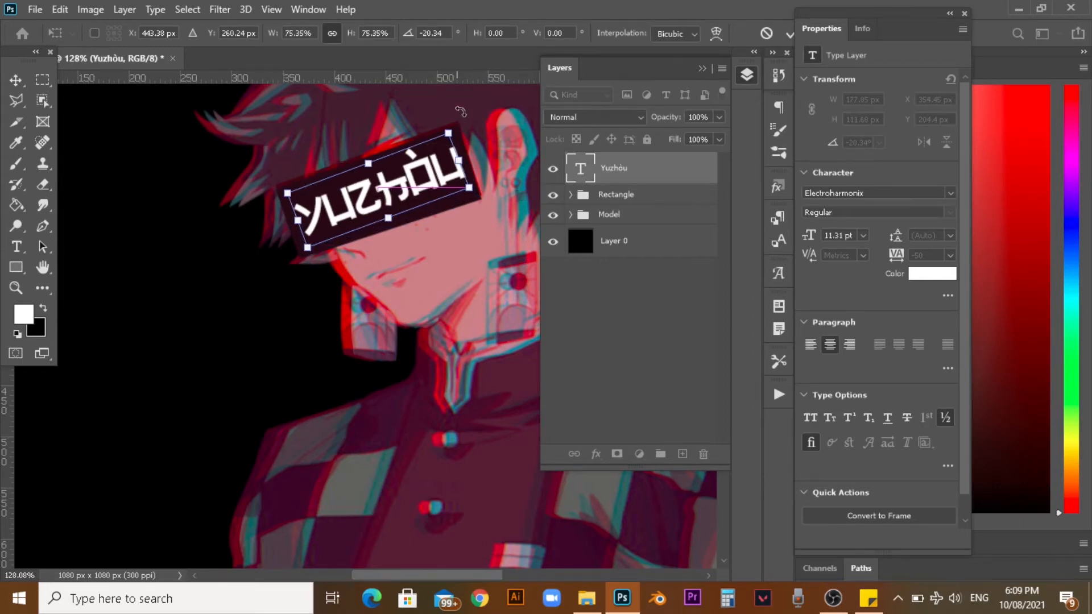
{"action": "left_click_drag", "start_coordinate": [457, 110], "coordinate": [462, 109]}
{"action": "key", "text": "Return"}
{"action": "scroll", "coordinate": [467, 124], "scroll_direction": "down", "scroll_amount": 6}
{"action": "scroll", "coordinate": [505, 127], "scroll_direction": "up", "scroll_amount": 2}
{"action": "scroll", "coordinate": [505, 126], "scroll_direction": "up", "scroll_amount": 3}
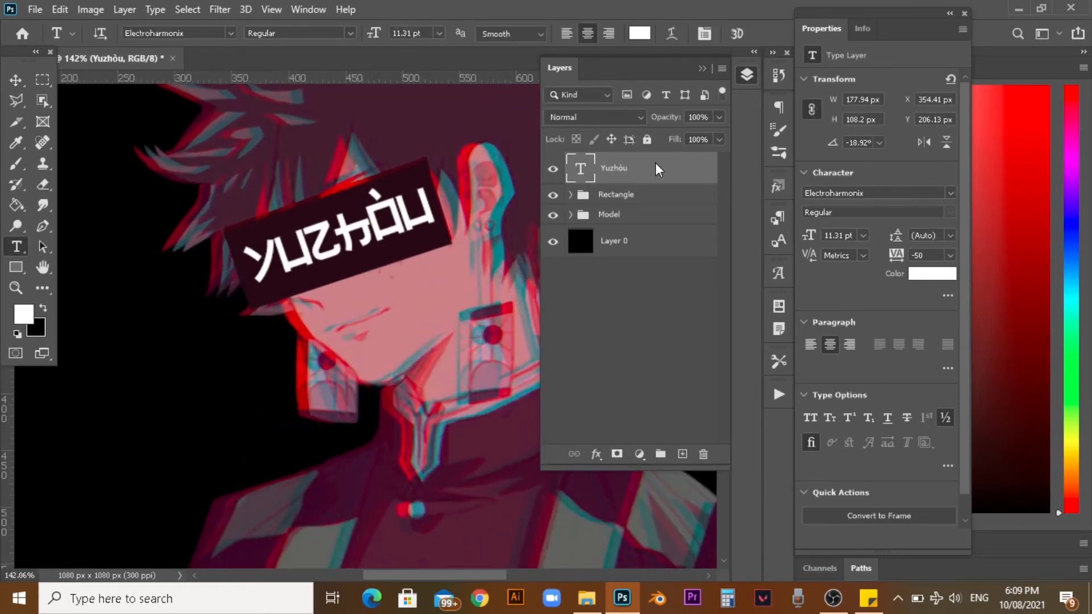
Duplicate the Yuzhòu text layer once and turn off the R channel in the copy's blending options.
{"action": "key", "text": "ctrl+j"}
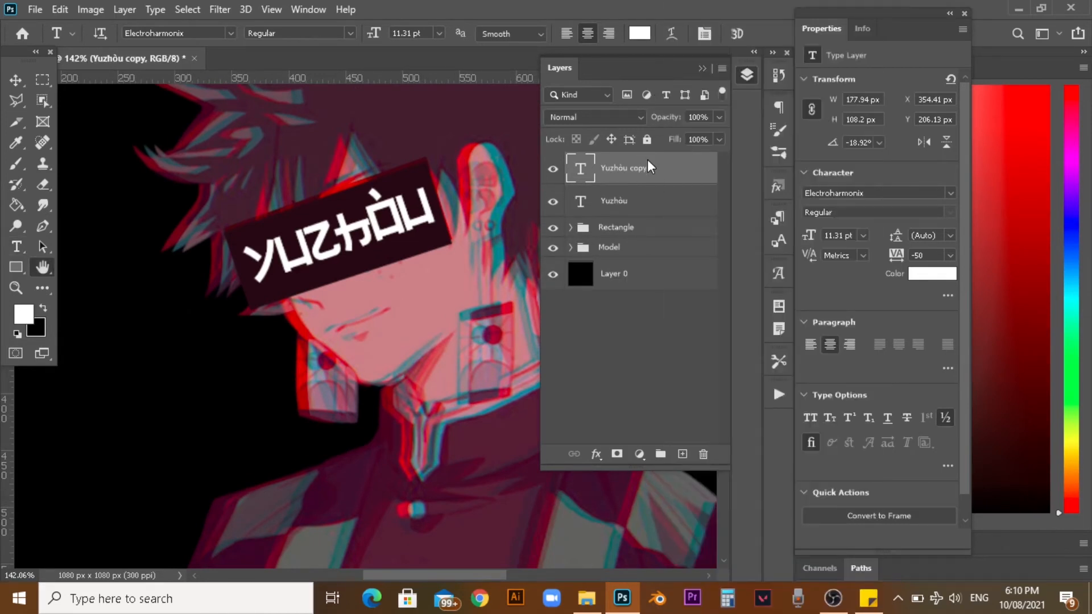
{"action": "double_click", "coordinate": [647, 160]}
{"action": "left_click", "coordinate": [626, 254]}
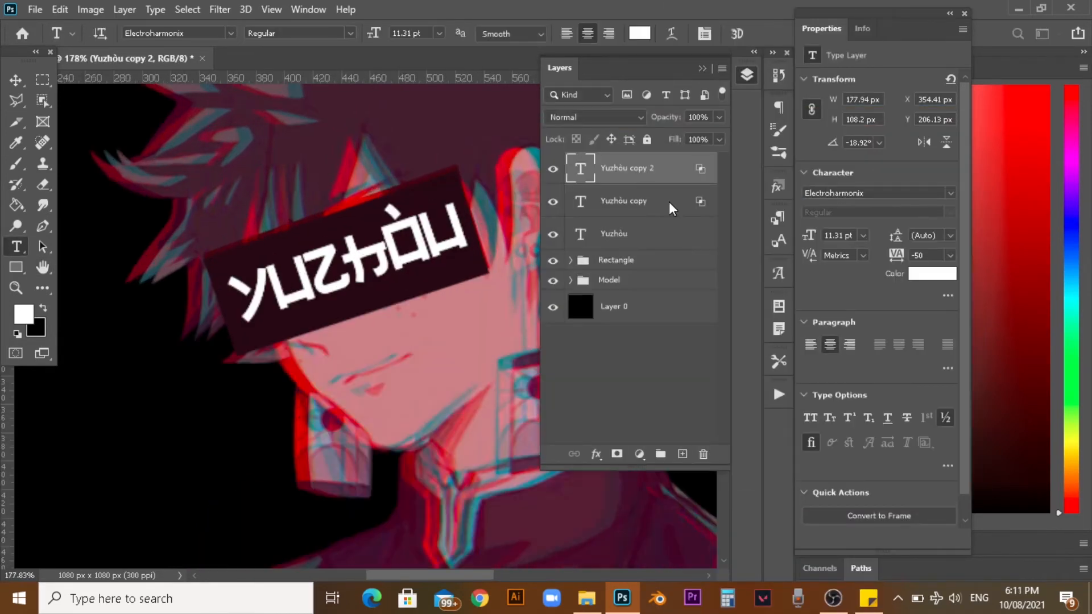
{"action": "key", "text": "ctrl+z"}
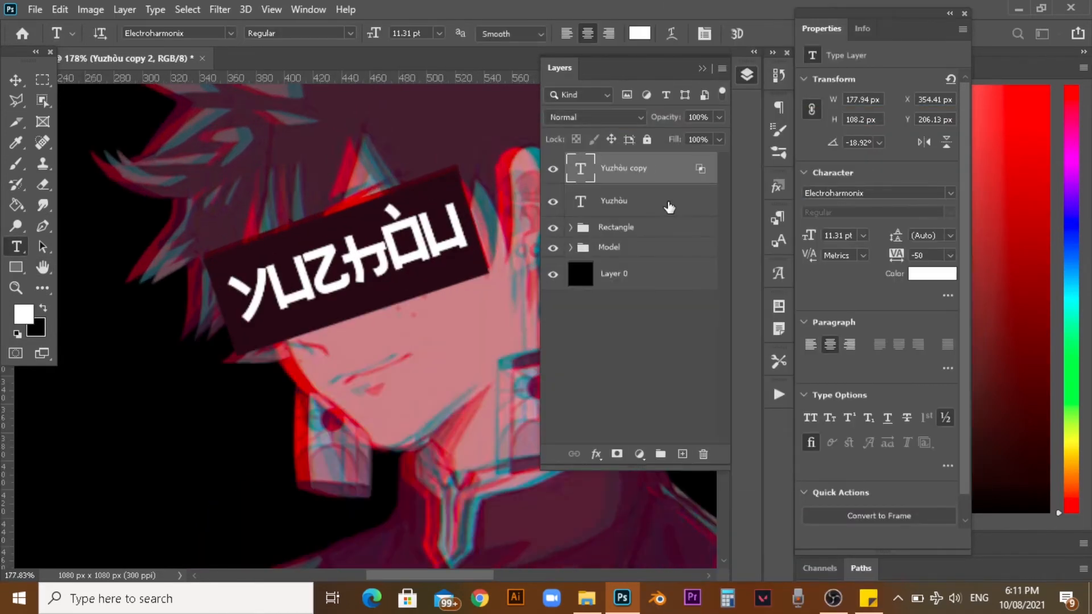
Nudge the Yuzhòu copy 2 px to the left with the Move tool.
{"action": "scroll", "coordinate": [302, 262], "scroll_direction": "up", "scroll_amount": 3}
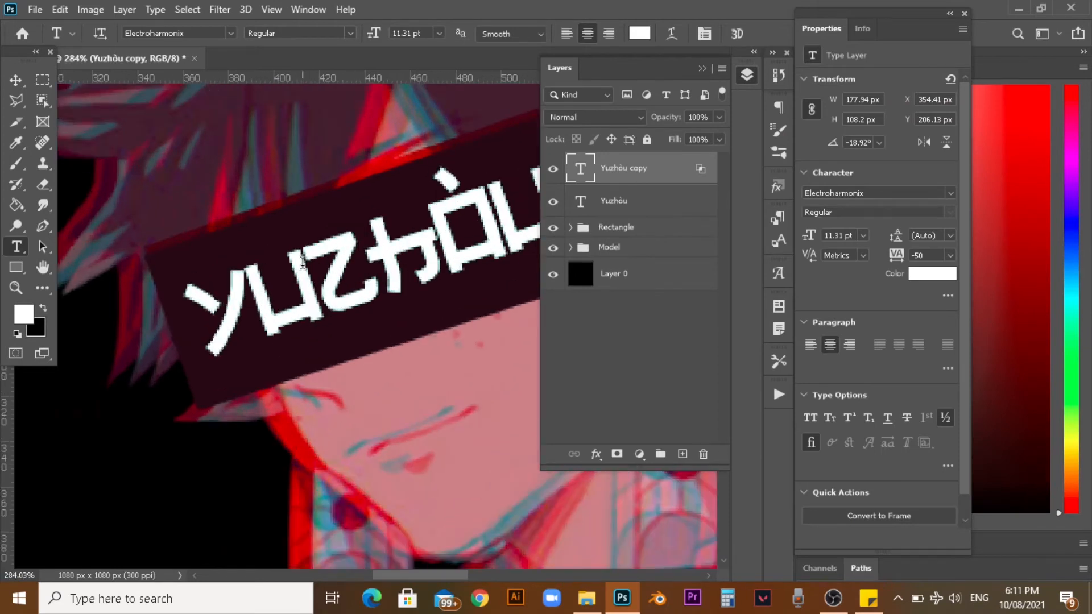
{"action": "scroll", "coordinate": [321, 261], "scroll_direction": "down", "scroll_amount": 2}
{"action": "left_click", "coordinate": [16, 80]}
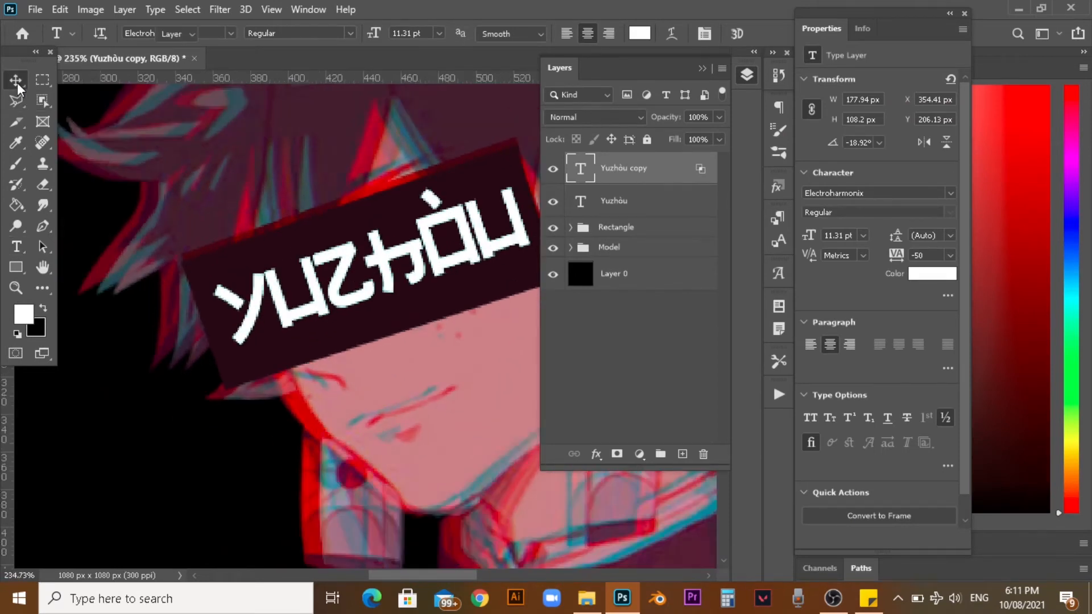
{"action": "key", "text": "Left"}
{"action": "key", "text": "Left"}
{"action": "key", "text": "Left"}
{"action": "key", "text": "Right"}
{"action": "scroll", "coordinate": [340, 213], "scroll_direction": "down", "scroll_amount": 4}
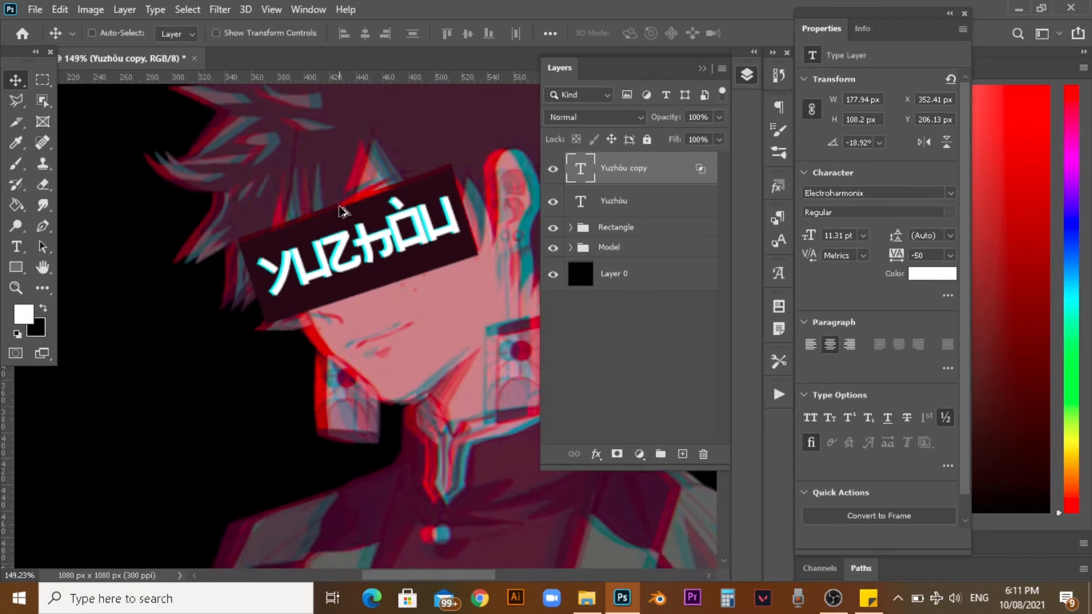
Duplicate the Yuzhòu copy and set the new layer's blending channels to R only, with G and B off.
{"action": "key", "text": "ctrl+j"}
{"action": "right_click", "coordinate": [654, 182]}
{"action": "left_click", "coordinate": [742, 18]}
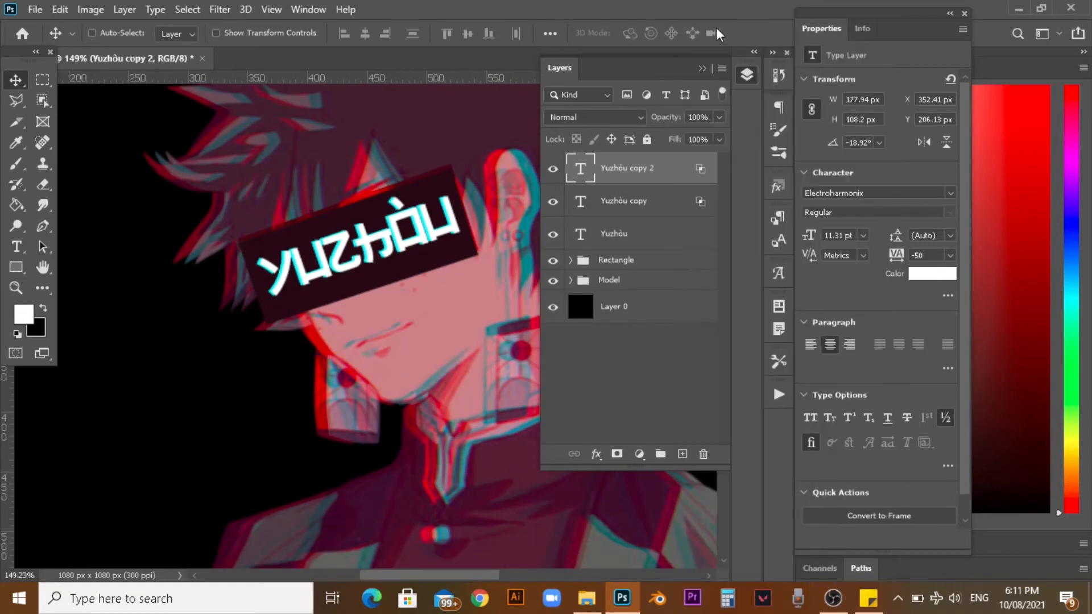
{"action": "left_click", "coordinate": [661, 265]}
{"action": "left_click", "coordinate": [627, 266]}
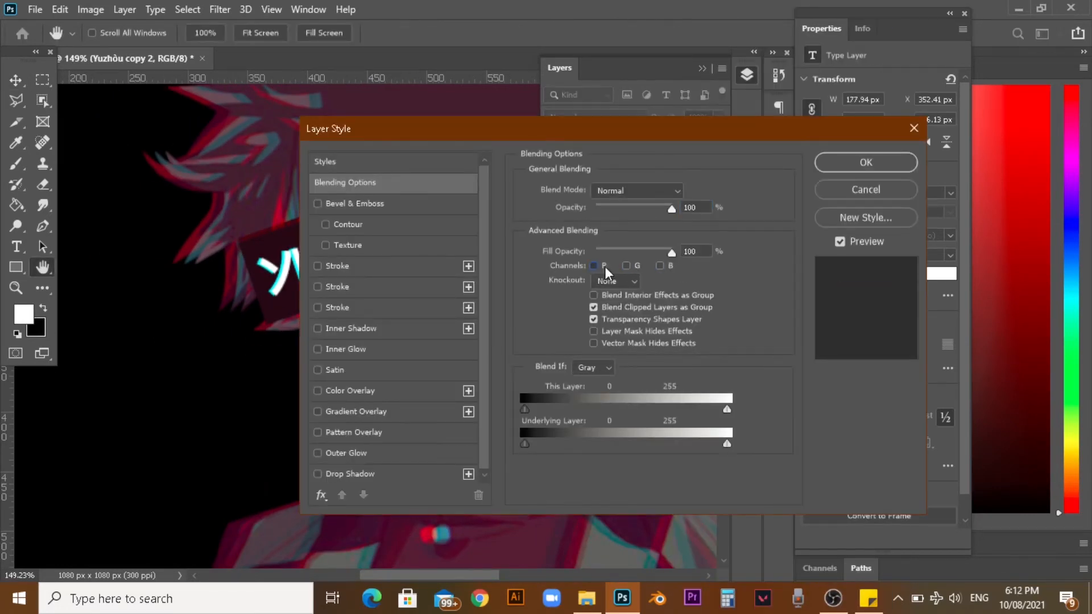
{"action": "left_click", "coordinate": [594, 265]}
{"action": "key", "text": "Return"}
Nudge the red-channel text copy about 3 px to the right to create a red fringe.
{"action": "key", "text": "Right"}
{"action": "key", "text": "Right"}
{"action": "key", "text": "Right"}
{"action": "key", "text": "Right"}
{"action": "key", "text": "Right"}
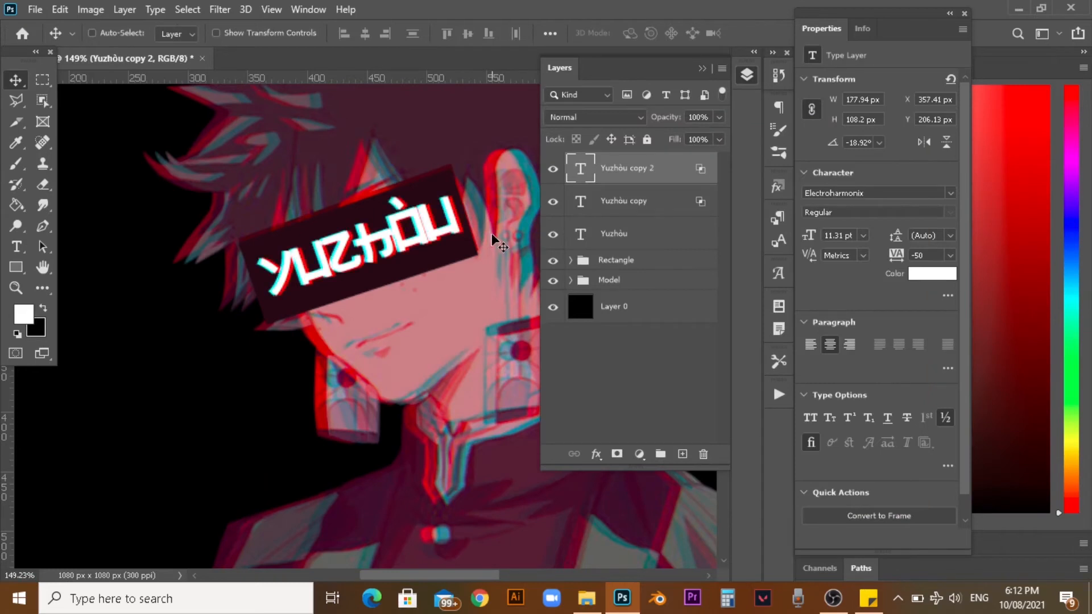
{"action": "scroll", "coordinate": [491, 234], "scroll_direction": "down", "scroll_amount": 5}
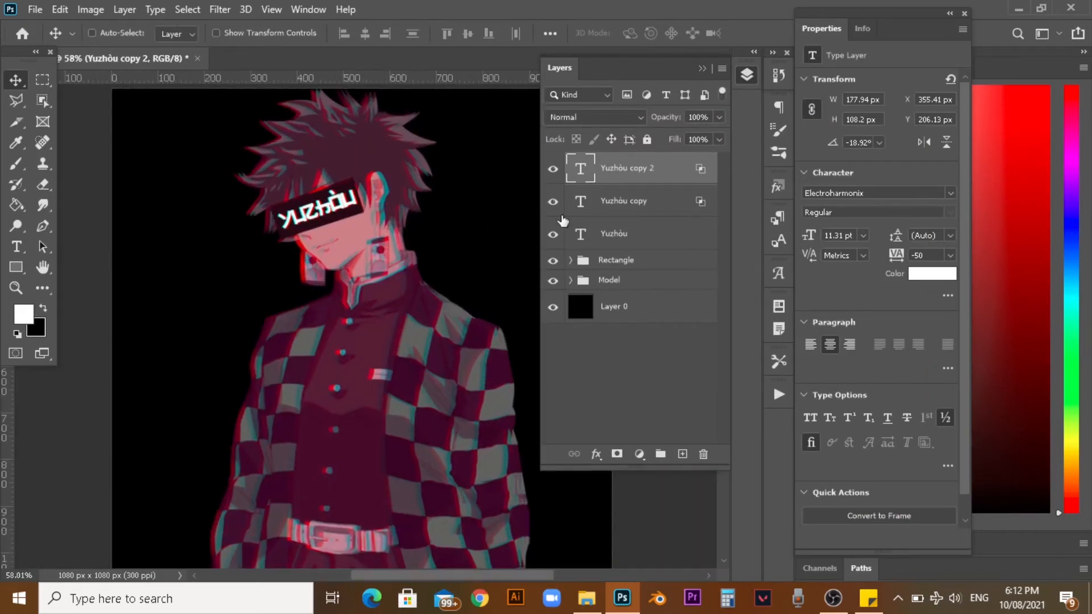
Group the three Yuzhòu text layers and name the group Text.
{"action": "left_click", "coordinate": [644, 239], "text": "shift"}
{"action": "key", "text": "ctrl+g"}
{"action": "double_click", "coordinate": [614, 162]}
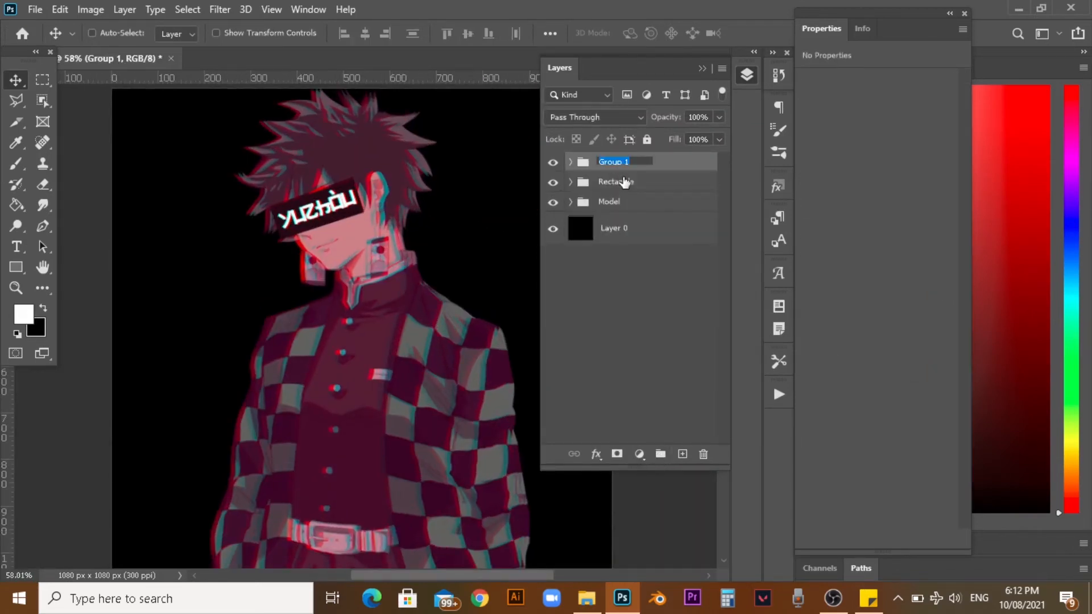
{"action": "type", "text": "Text"}
{"action": "key", "text": "Return"}
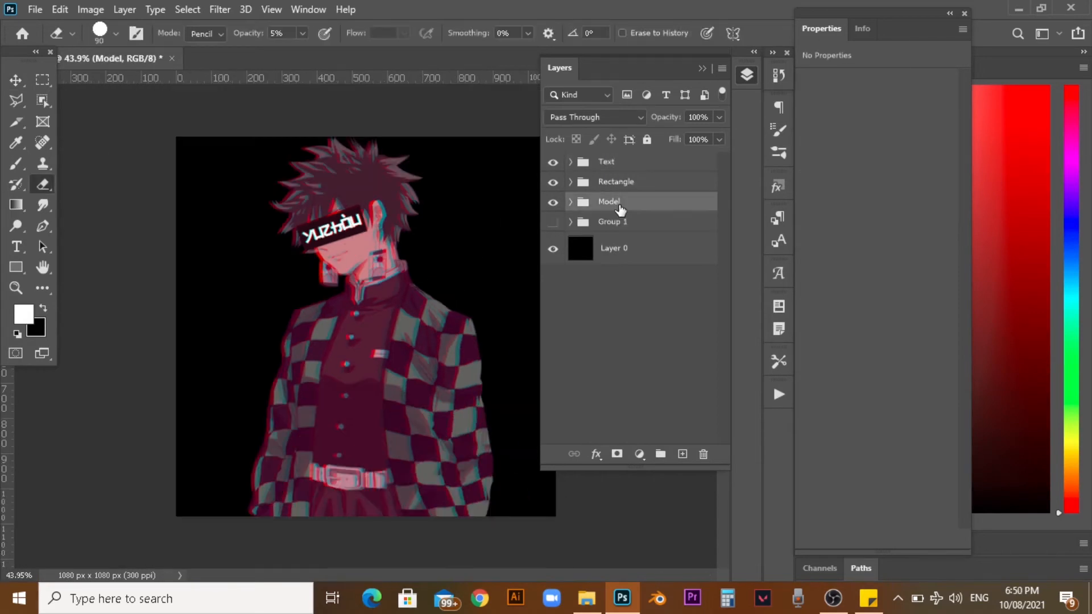
Merge the Text, Rectangle and Model groups into one layer and duplicate the merged layer.
{"action": "left_click", "coordinate": [636, 169], "text": "shift"}
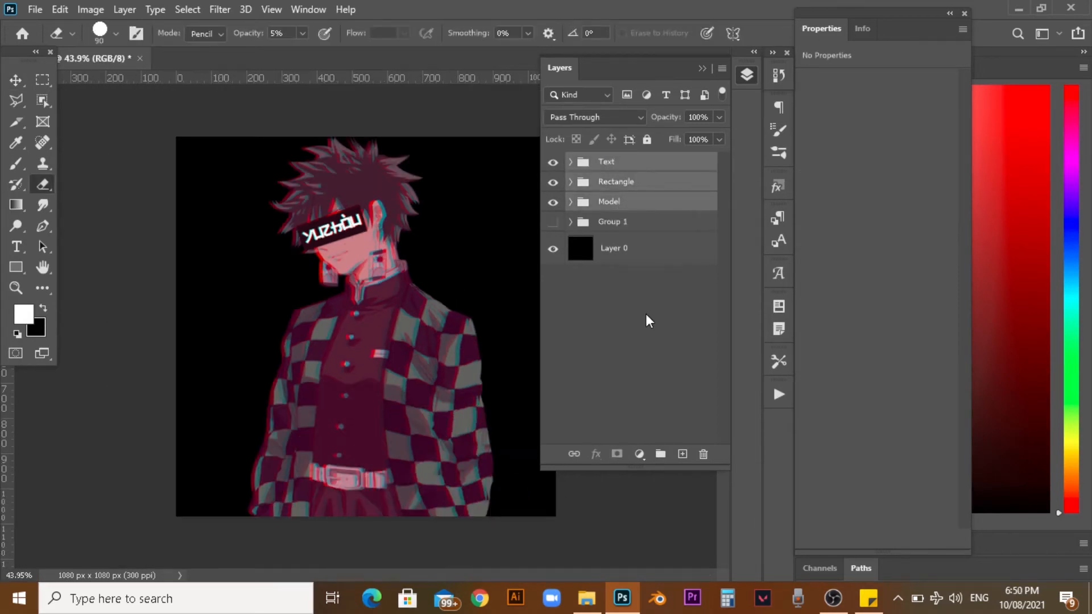
{"action": "key", "text": "ctrl+e"}
{"action": "key", "text": "ctrl+j"}
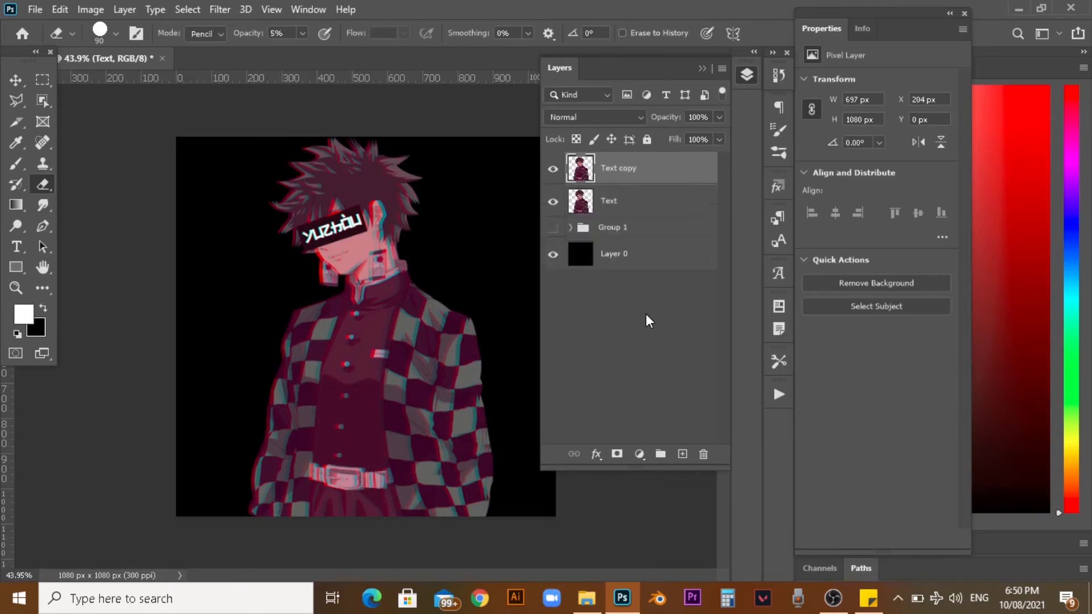
Apply a Gaussian Blur with a radius of 4.4 pixels to the Text copy layer.
{"action": "left_click", "coordinate": [220, 9]}
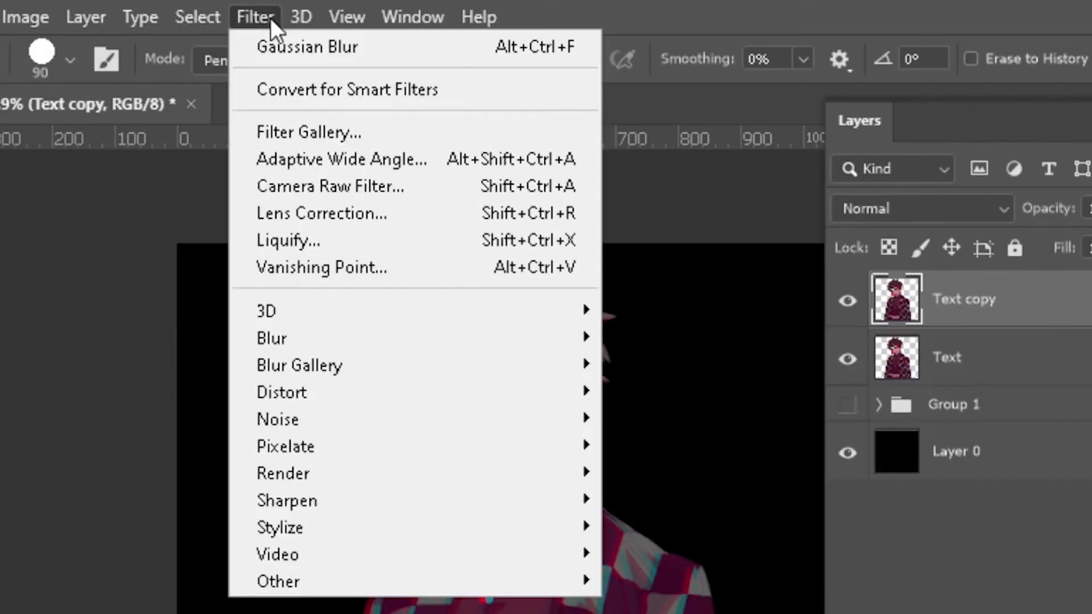
{"action": "mouse_move", "coordinate": [569, 338]}
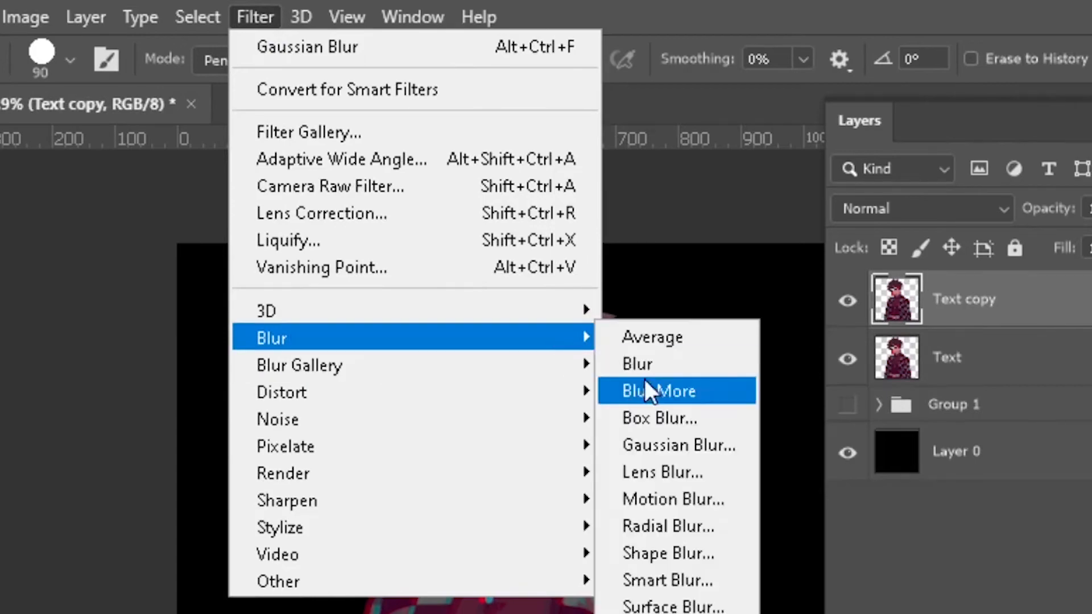
{"action": "left_click", "coordinate": [677, 444]}
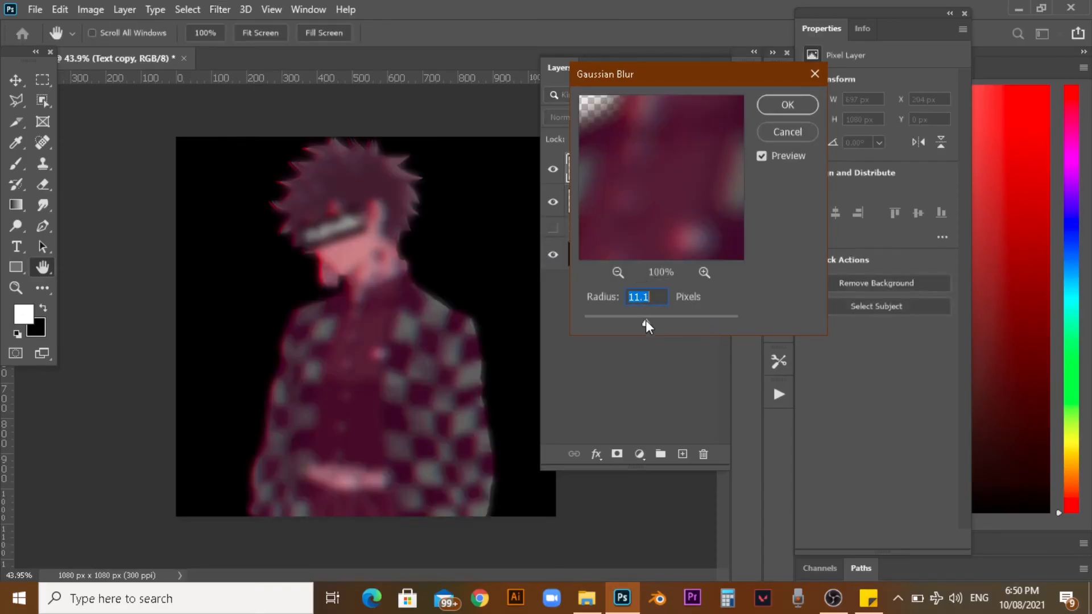
{"action": "left_click_drag", "start_coordinate": [643, 332], "coordinate": [622, 326]}
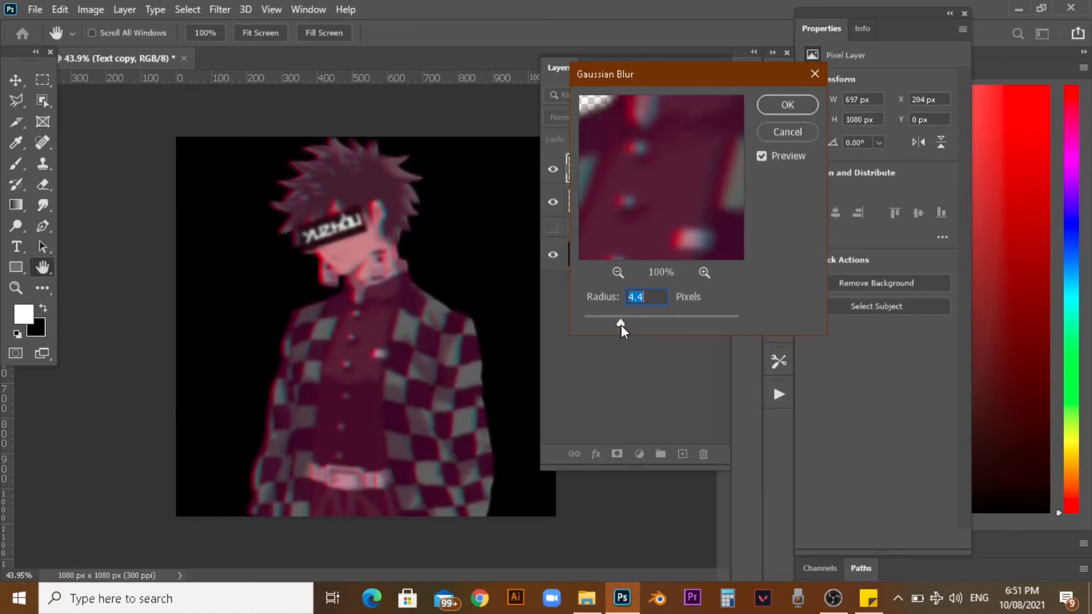
{"action": "left_click", "coordinate": [784, 108]}
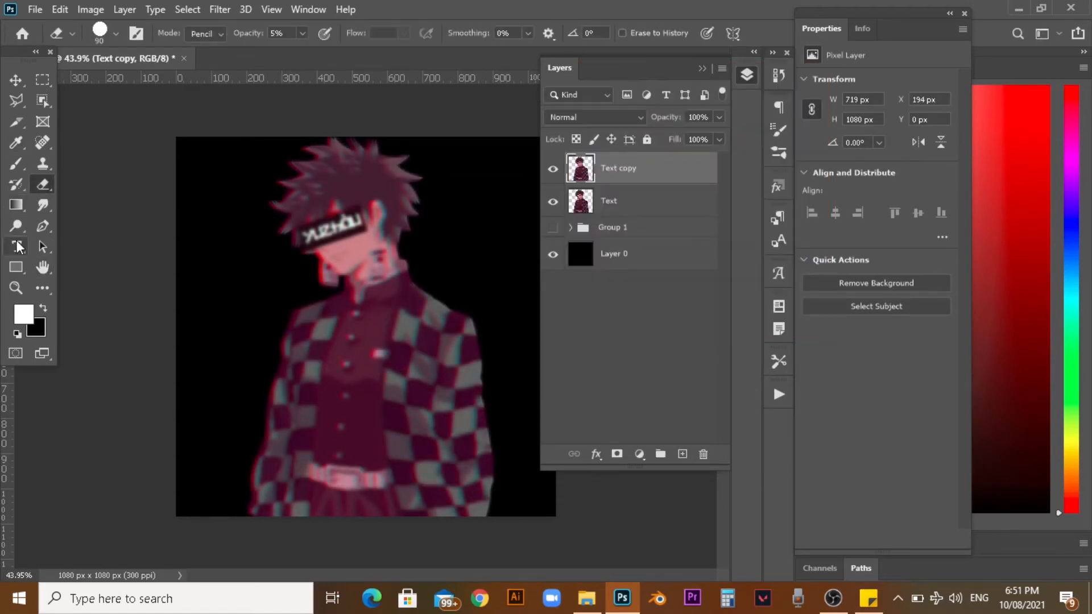
Set the Eraser opacity to 72% and erase the blurred copy over the eye bar, face and body.
{"action": "left_click", "coordinate": [302, 32]}
{"action": "left_click_drag", "start_coordinate": [343, 56], "coordinate": [352, 59]}
{"action": "left_click", "coordinate": [306, 33]}
{"action": "mouse_move", "coordinate": [346, 241]}
{"action": "left_mouse_down"}
{"action": "mouse_move", "coordinate": [366, 193]}
{"action": "mouse_move", "coordinate": [335, 221]}
{"action": "mouse_move", "coordinate": [315, 207]}
{"action": "mouse_move", "coordinate": [386, 199]}
{"action": "left_mouse_up"}
{"action": "mouse_move", "coordinate": [312, 205]}
{"action": "left_mouse_down"}
{"action": "mouse_move", "coordinate": [407, 176]}
{"action": "mouse_move", "coordinate": [392, 271]}
{"action": "mouse_move", "coordinate": [348, 272]}
{"action": "mouse_move", "coordinate": [347, 352]}
{"action": "mouse_move", "coordinate": [436, 359]}
{"action": "mouse_move", "coordinate": [412, 439]}
{"action": "left_mouse_up"}
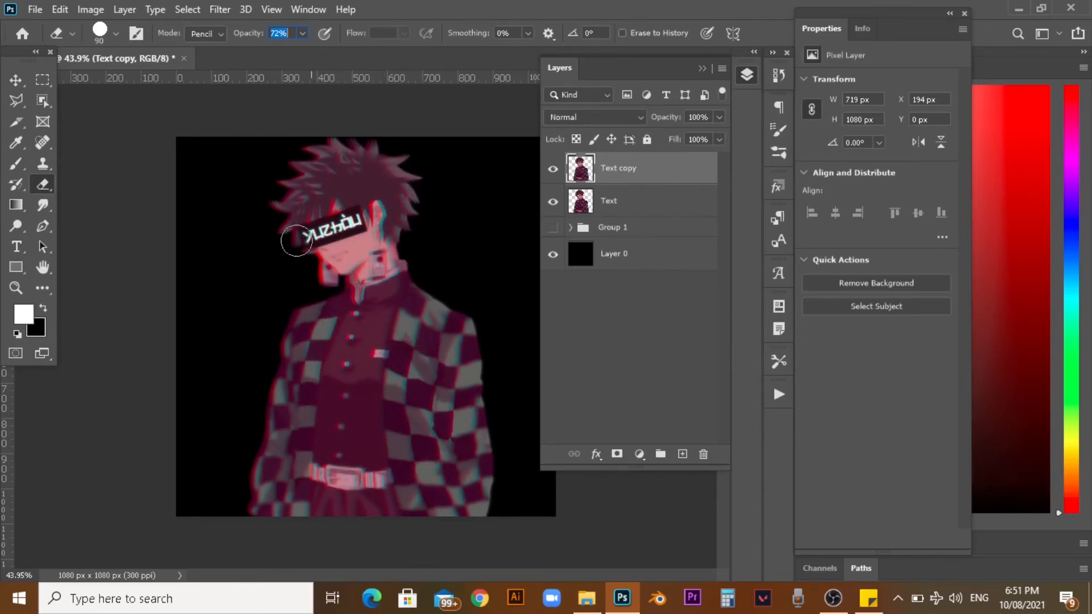
Undo the last eraser stroke and lower the Eraser opacity.
{"action": "key", "text": "ctrl+z"}
{"action": "left_click", "coordinate": [303, 33]}
{"action": "left_click_drag", "start_coordinate": [306, 51], "coordinate": [282, 54]}
{"action": "left_click", "coordinate": [300, 32]}
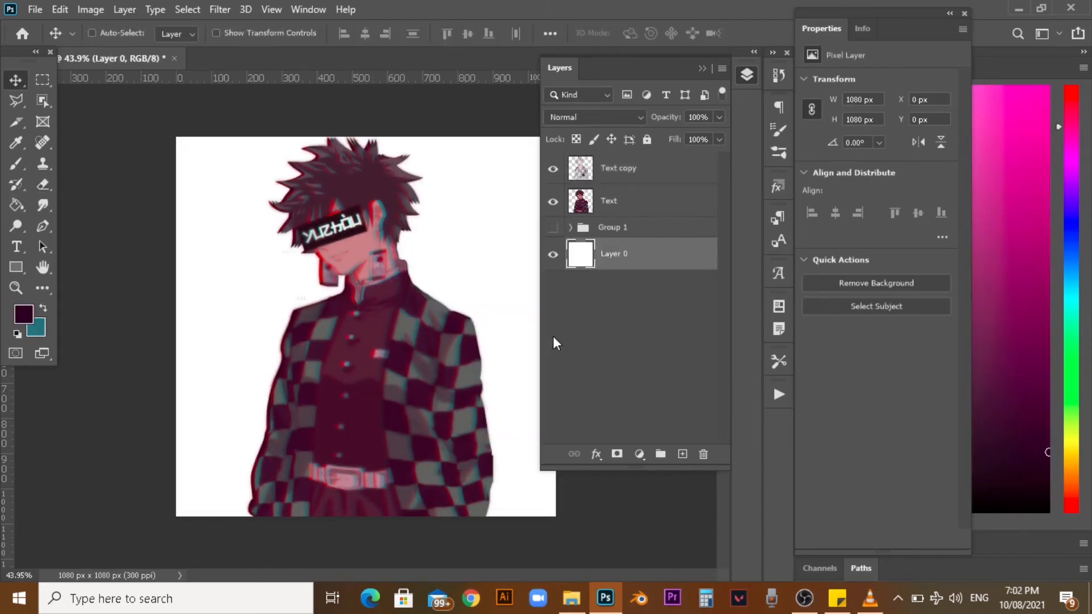
Draw a dark purple 1045 x 1040 px rectangle above Layer 0, inset 20 px to leave a white border.
{"action": "left_click", "coordinate": [16, 267]}
{"action": "left_click_drag", "start_coordinate": [183, 144], "coordinate": [551, 511]}
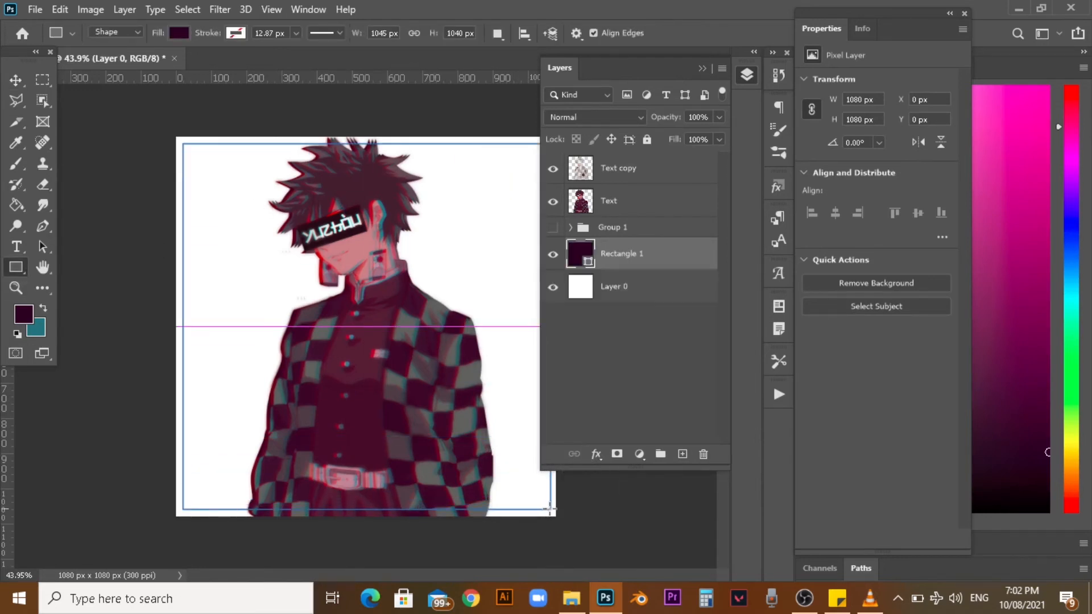
{"action": "key", "text": "Return"}
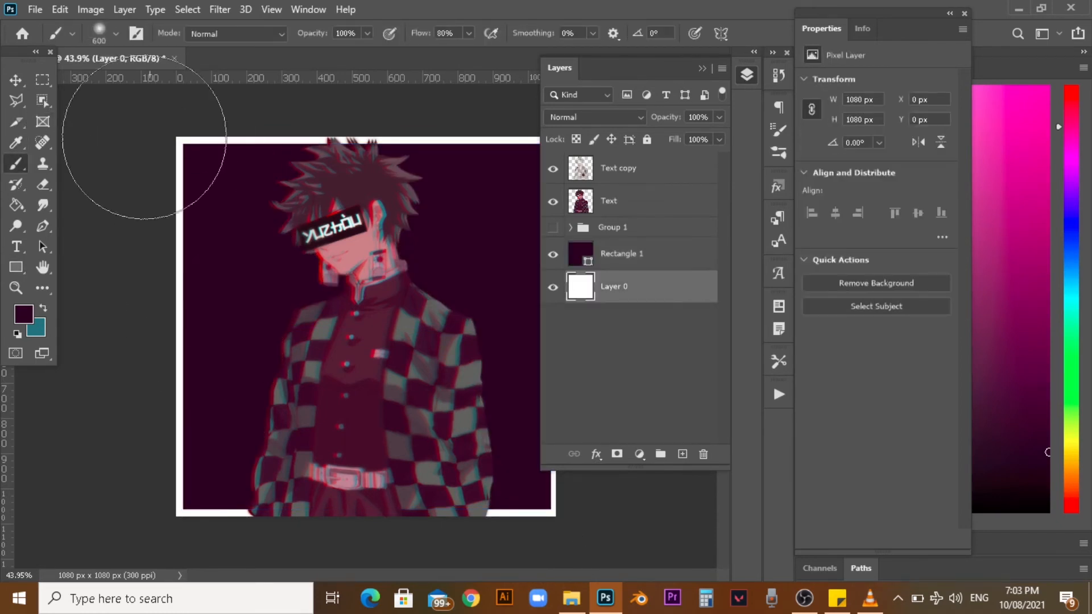
Choose a 284 px splatter brush and make a teal tone the foreground colour.
{"action": "left_click", "coordinate": [115, 33]}
{"action": "scroll", "coordinate": [56, 226], "scroll_direction": "down", "scroll_amount": 1}
{"action": "left_click", "coordinate": [30, 245]}
{"action": "scroll", "coordinate": [96, 249], "scroll_direction": "down", "scroll_amount": 5}
{"action": "left_click", "coordinate": [96, 250]}
{"action": "left_click", "coordinate": [116, 34]}
{"action": "left_click", "coordinate": [42, 327]}
{"action": "left_click", "coordinate": [1031, 289]}
{"action": "left_click", "coordinate": [44, 309]}
Paint teal splatter texture on Layer 0 along the white border around the artwork.
{"action": "left_click", "coordinate": [188, 494]}
{"action": "mouse_move", "coordinate": [220, 512]}
{"action": "left_mouse_down"}
{"action": "mouse_move", "coordinate": [464, 520]}
{"action": "mouse_move", "coordinate": [357, 149]}
{"action": "mouse_move", "coordinate": [202, 371]}
{"action": "left_mouse_up"}
{"action": "left_click_drag", "start_coordinate": [506, 511], "coordinate": [549, 501]}
{"action": "left_click", "coordinate": [702, 69]}
{"action": "left_click_drag", "start_coordinate": [539, 228], "coordinate": [453, 441]}
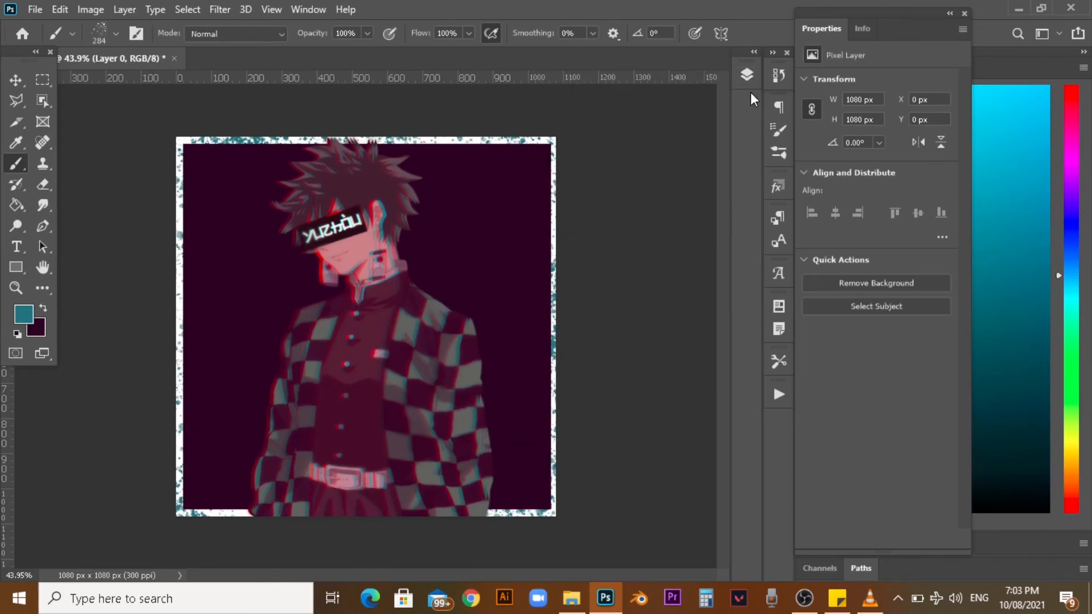
Rasterize the dark purple Rectangle 1 layer so it can be painted on.
{"action": "left_click", "coordinate": [747, 75]}
{"action": "left_click", "coordinate": [626, 254]}
{"action": "left_click", "coordinate": [512, 191]}
{"action": "left_click", "coordinate": [535, 232]}
{"action": "right_click", "coordinate": [601, 256]}
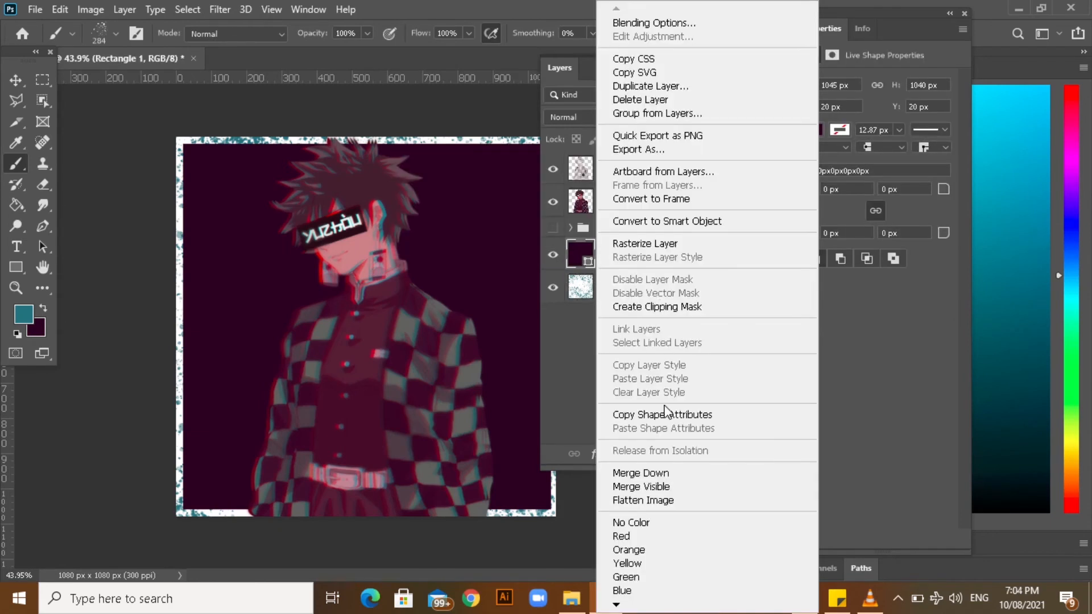
{"action": "left_click", "coordinate": [643, 244]}
{"action": "left_click", "coordinate": [507, 169]}
{"action": "left_click", "coordinate": [747, 74]}
Paint teal splatter texture across the dark purple background on both sides of the character.
{"action": "left_click", "coordinate": [525, 462]}
{"action": "left_click_drag", "start_coordinate": [219, 199], "coordinate": [210, 369]}
{"action": "key", "text": "ctrl+z"}
{"action": "left_click", "coordinate": [244, 273]}
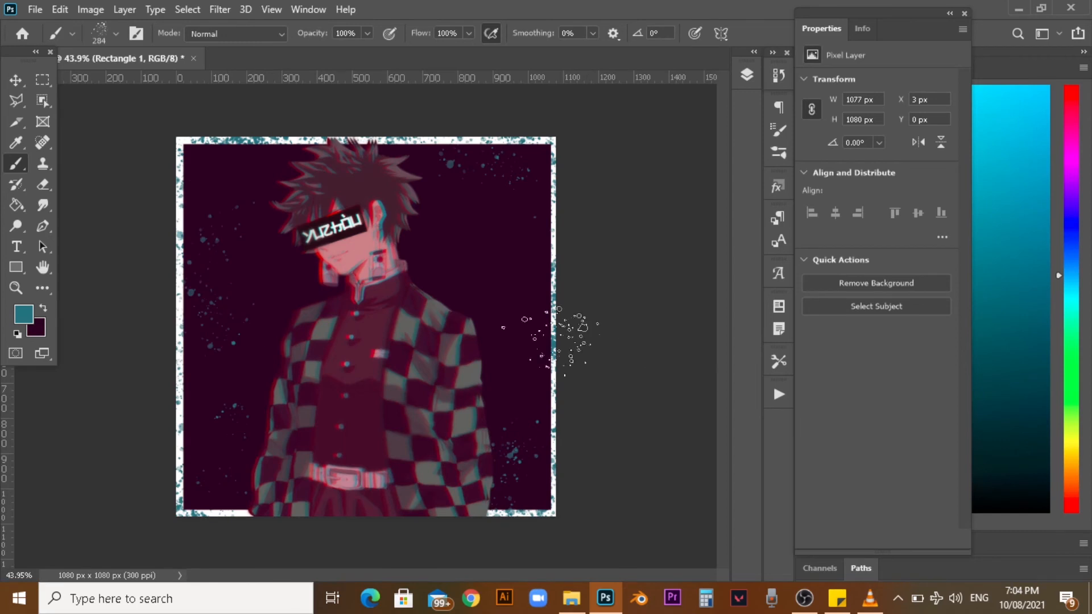
{"action": "left_click_drag", "start_coordinate": [529, 185], "coordinate": [484, 251]}
{"action": "left_click_drag", "start_coordinate": [222, 285], "coordinate": [214, 333]}
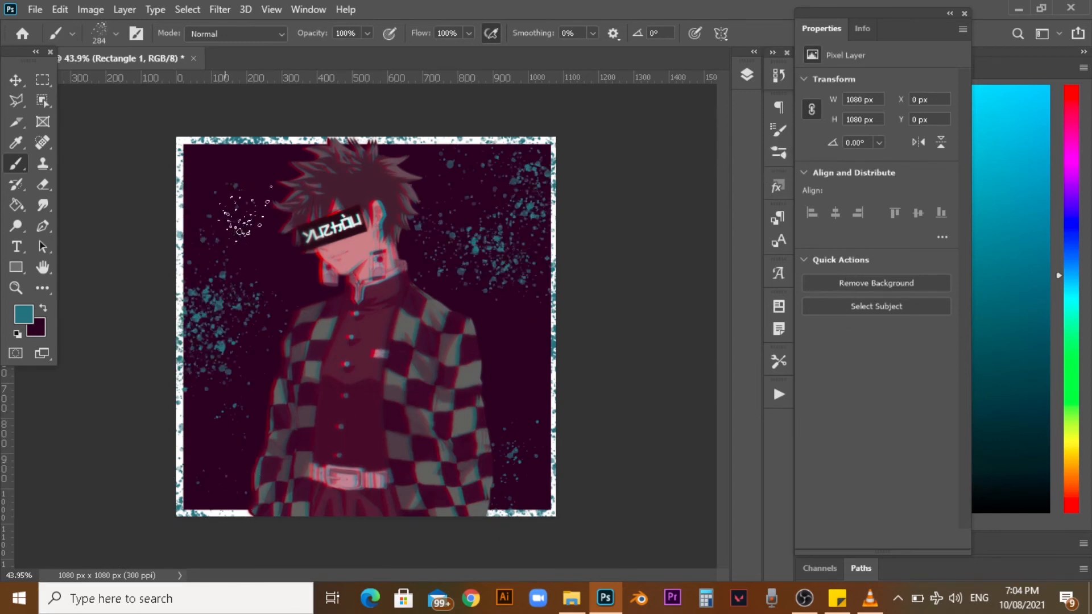
{"action": "left_click", "coordinate": [517, 355]}
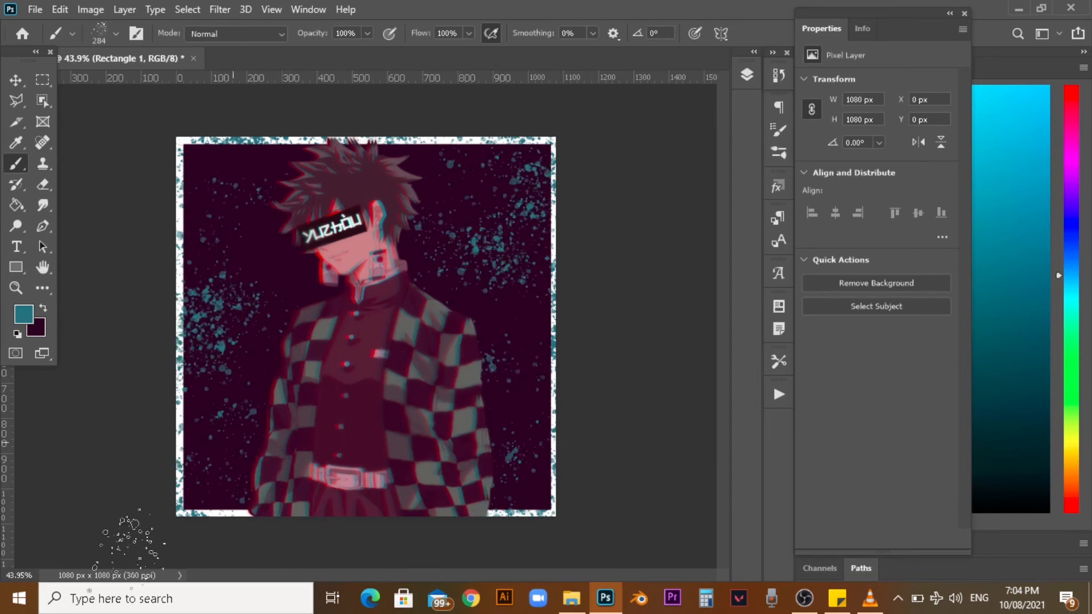
Swap dark purple to the foreground and brush splatter over the teal speckles and the white border to break them up.
{"action": "left_click", "coordinate": [43, 184]}
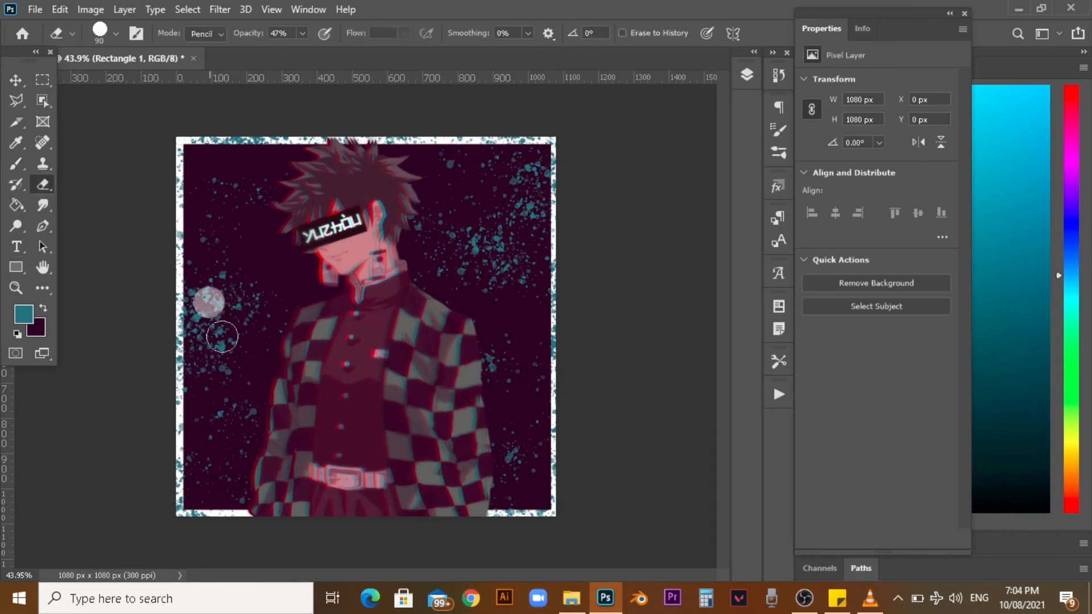
{"action": "left_click", "coordinate": [43, 310]}
{"action": "left_click", "coordinate": [15, 164]}
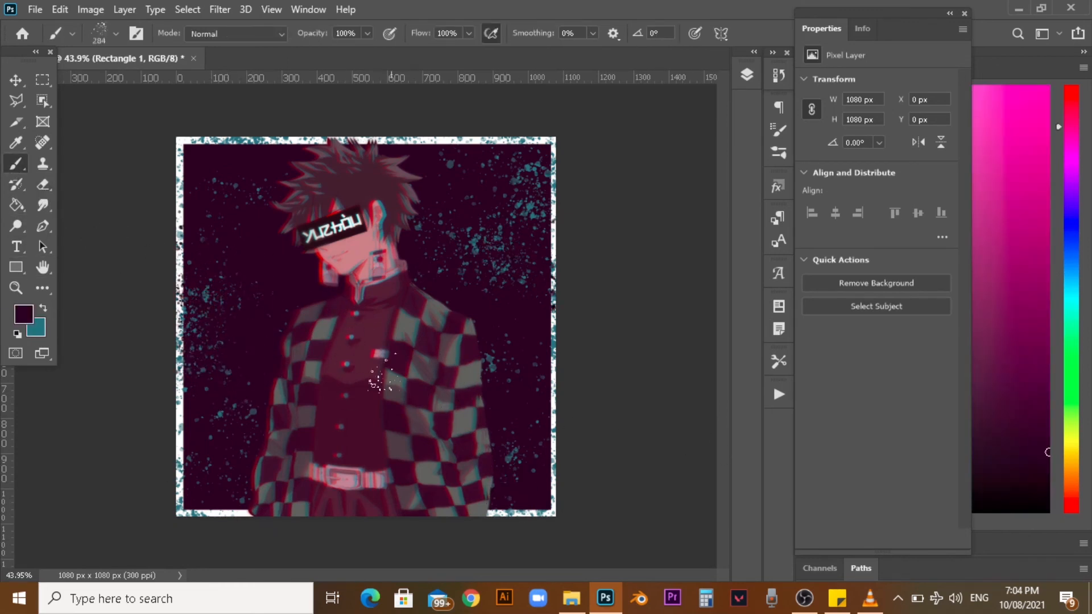
{"action": "mouse_move", "coordinate": [448, 399]}
{"action": "left_mouse_down"}
{"action": "mouse_move", "coordinate": [480, 442]}
{"action": "mouse_move", "coordinate": [253, 436]}
{"action": "mouse_move", "coordinate": [493, 490]}
{"action": "mouse_move", "coordinate": [404, 337]}
{"action": "left_mouse_up"}
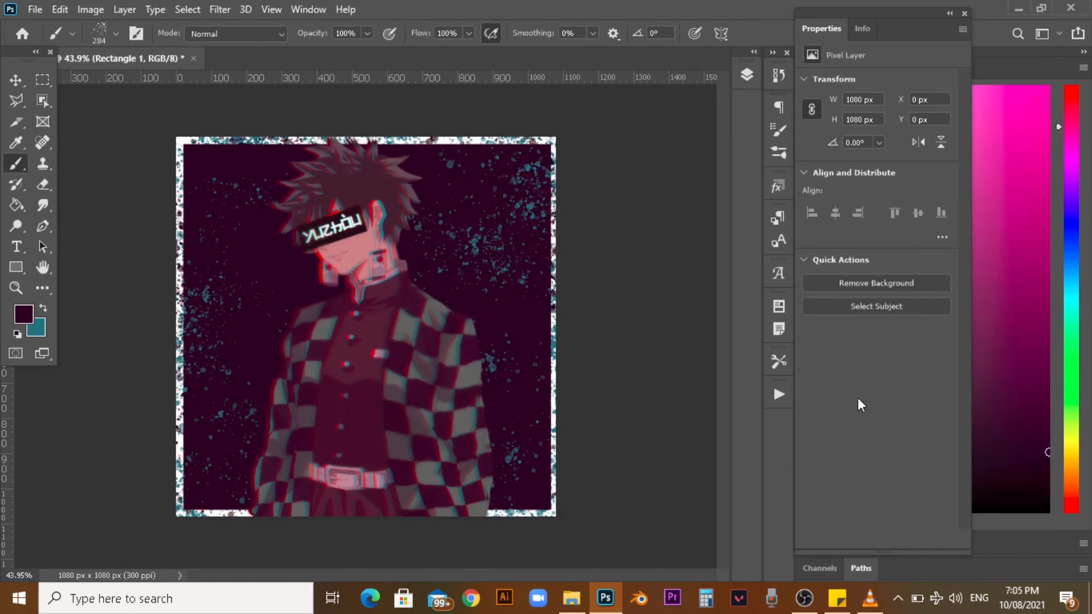